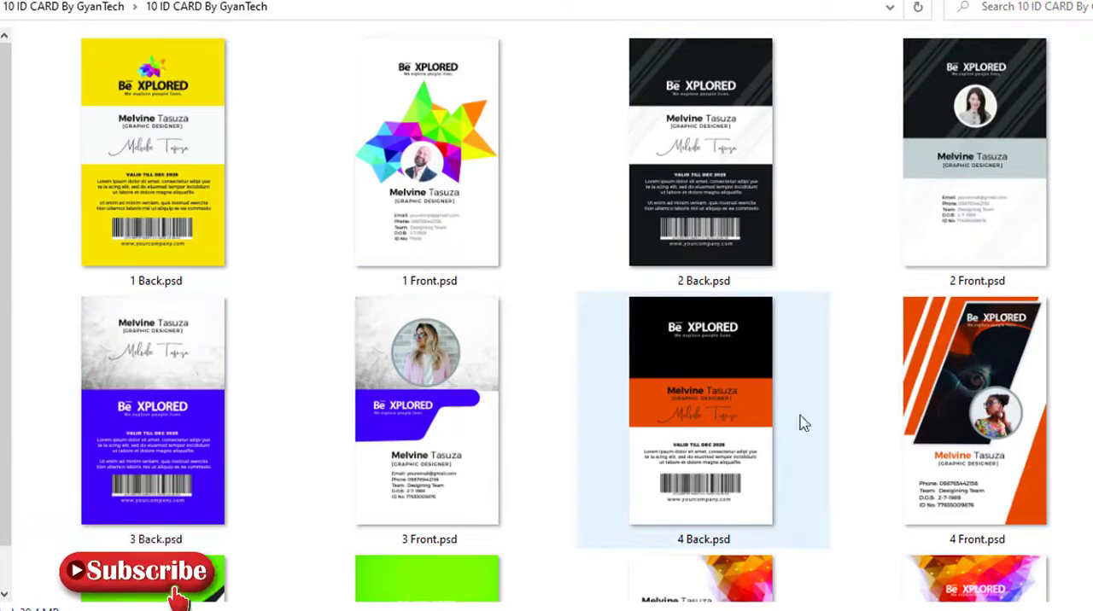
Open the ID card template 5 Front.psd from the 10 ID CARD By GyanTech folder in Photoshop and dismiss the text engine message.
{"action": "scroll", "coordinate": [1012, 429], "scroll_direction": "down", "scroll_amount": 5}
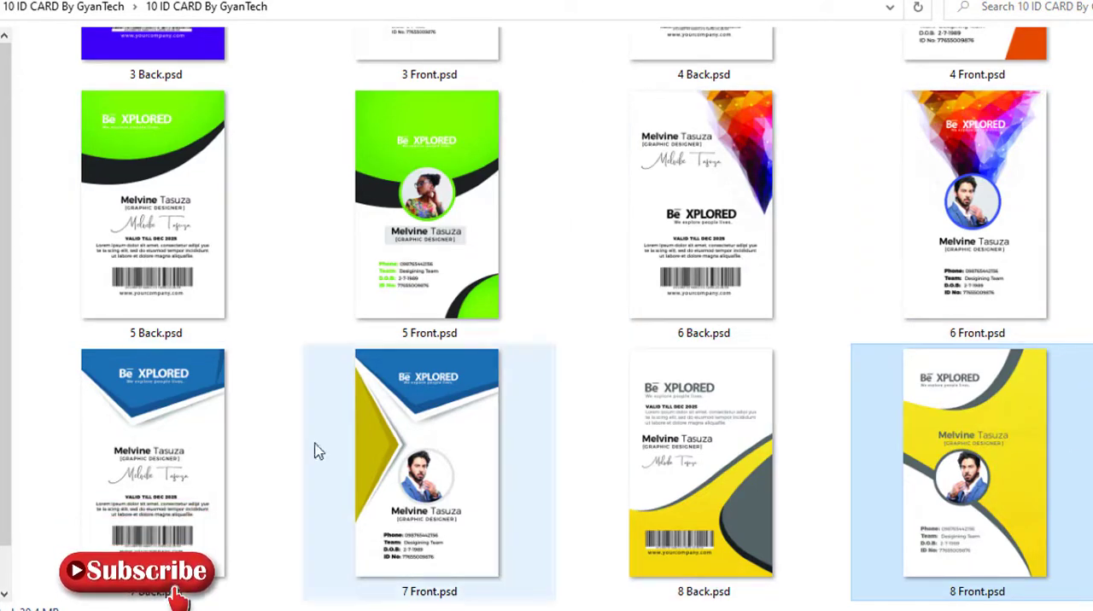
{"action": "scroll", "coordinate": [670, 457], "scroll_direction": "down", "scroll_amount": 3}
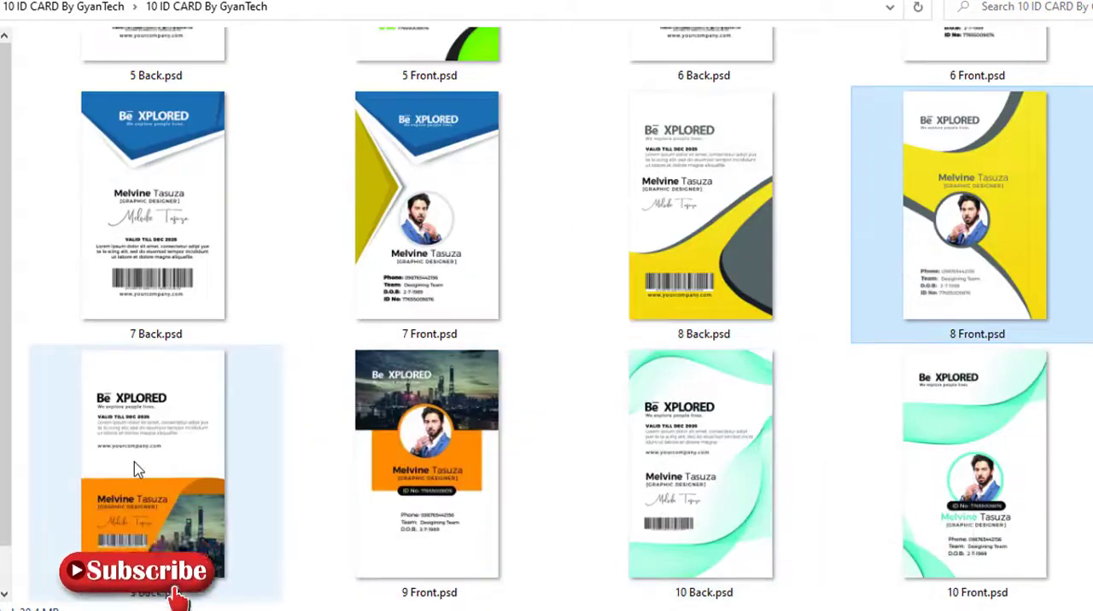
{"action": "scroll", "coordinate": [957, 409], "scroll_direction": "up", "scroll_amount": 8}
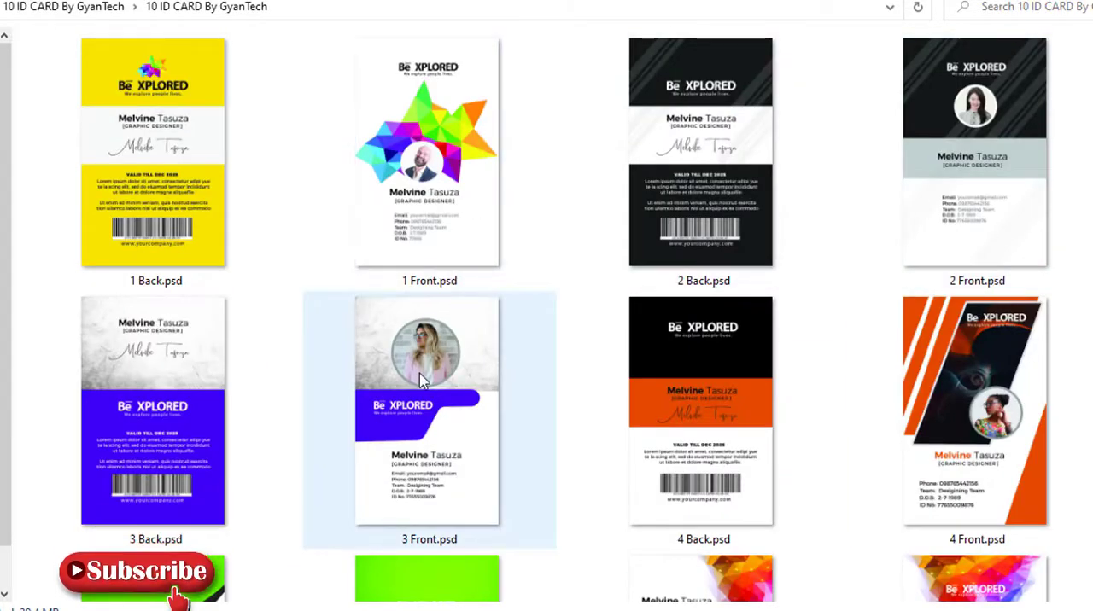
{"action": "scroll", "coordinate": [418, 380], "scroll_direction": "down", "scroll_amount": 3}
{"action": "scroll", "coordinate": [964, 395], "scroll_direction": "down", "scroll_amount": 6}
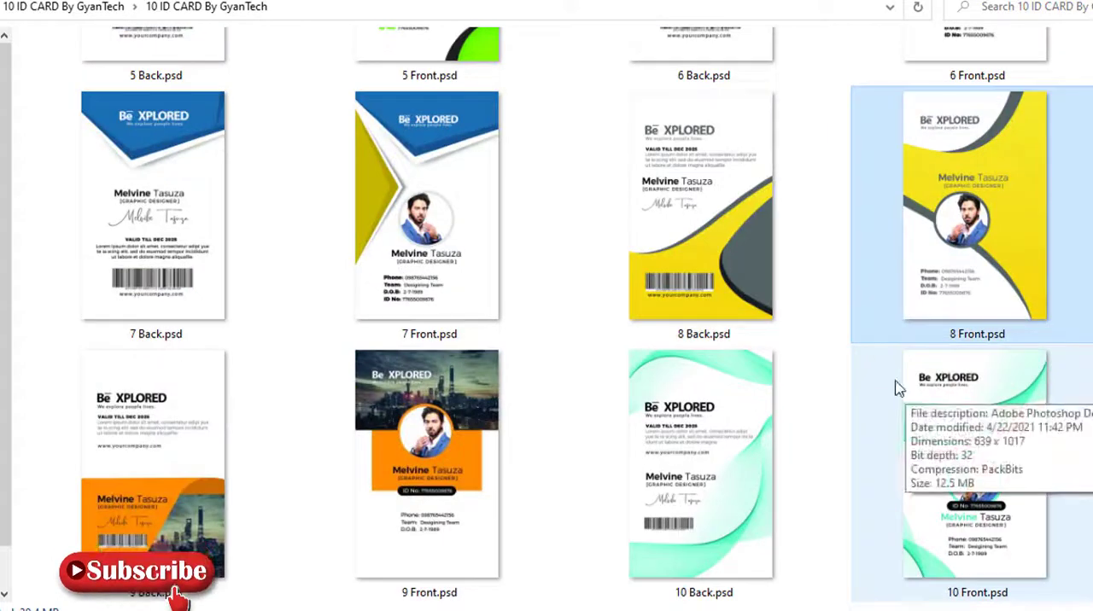
{"action": "scroll", "coordinate": [1032, 346], "scroll_direction": "up", "scroll_amount": 2}
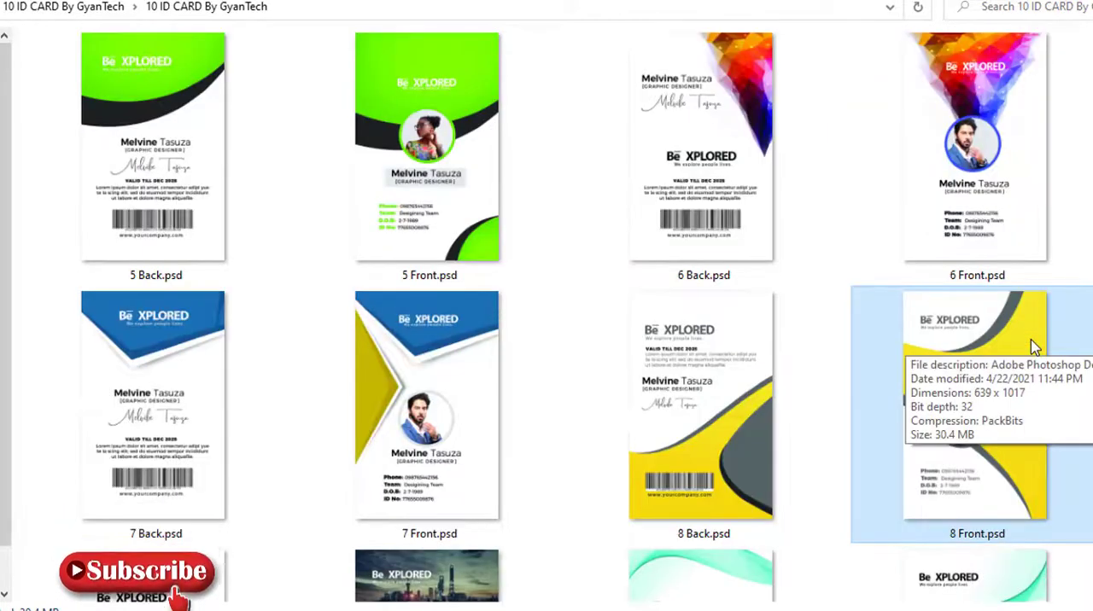
{"action": "left_click", "coordinate": [424, 86]}
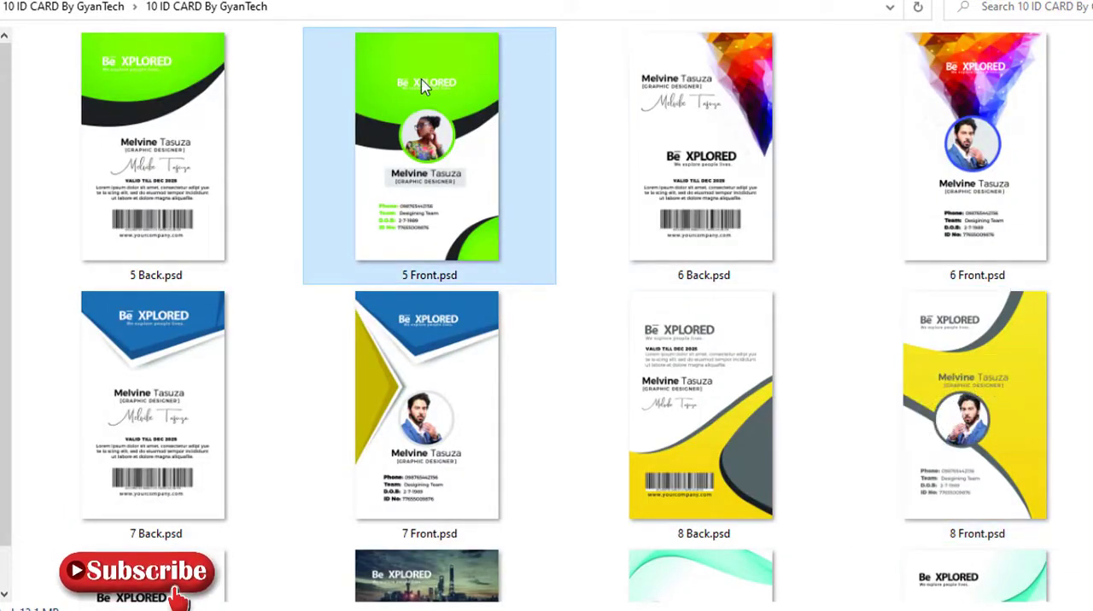
{"action": "right_click", "coordinate": [424, 85]}
{"action": "left_click", "coordinate": [553, 65]}
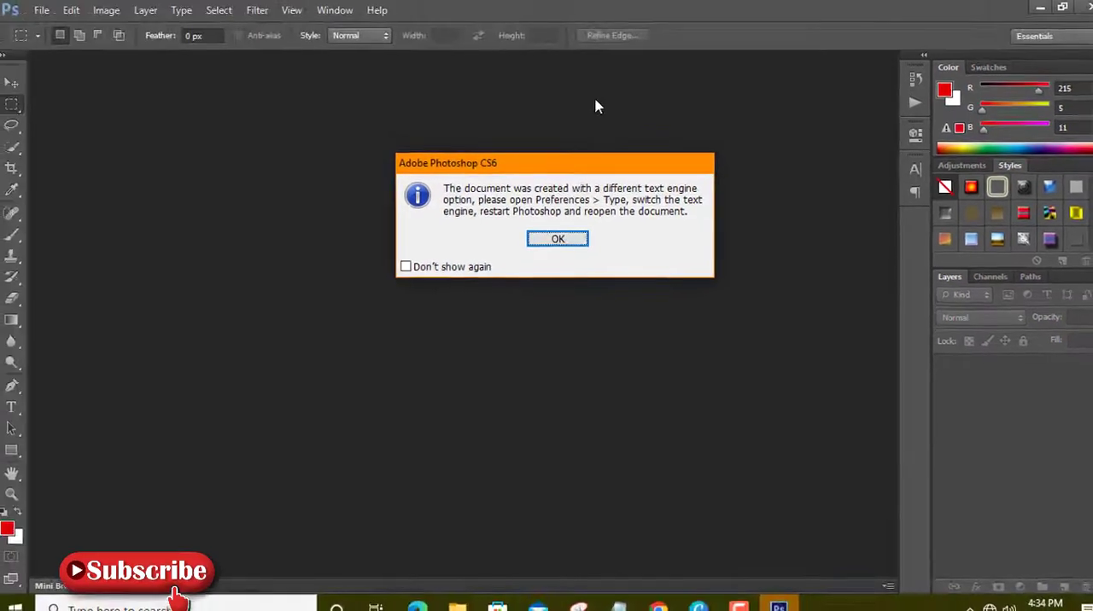
{"action": "left_click", "coordinate": [556, 239]}
{"action": "left_click", "coordinate": [546, 241]}
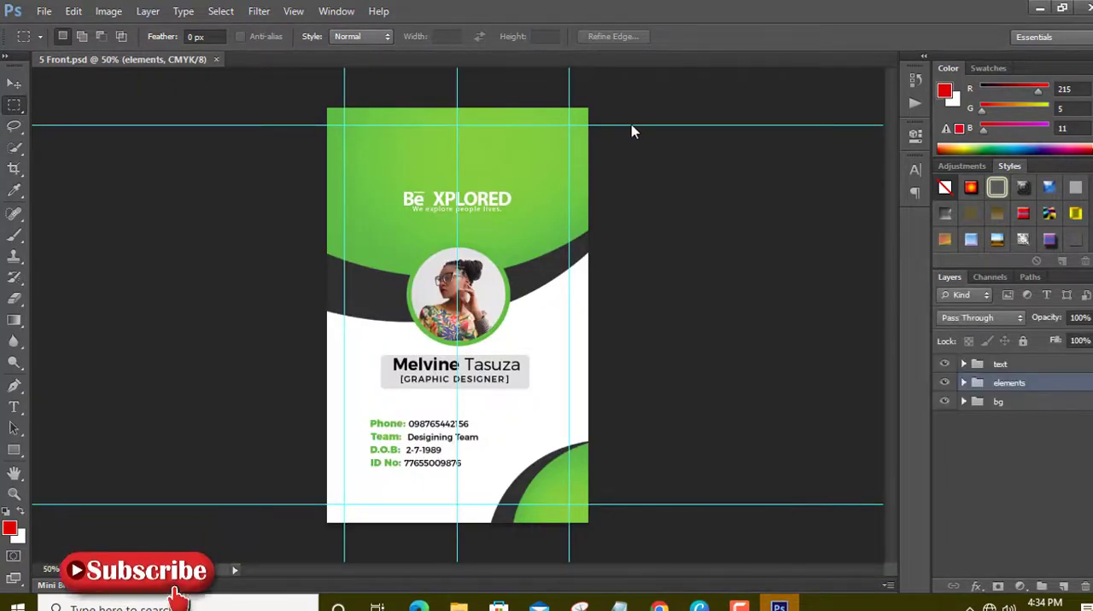
Move the guides off the ID card onto the surrounding canvas with the Move tool.
{"action": "left_click", "coordinate": [13, 85]}
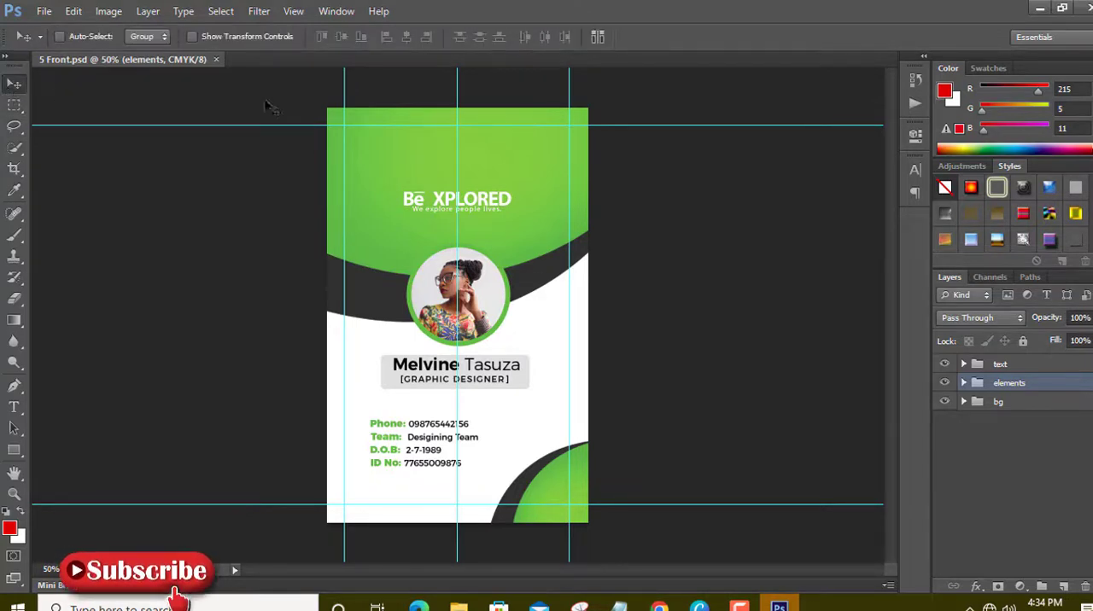
{"action": "left_click_drag", "start_coordinate": [417, 126], "coordinate": [418, 88]}
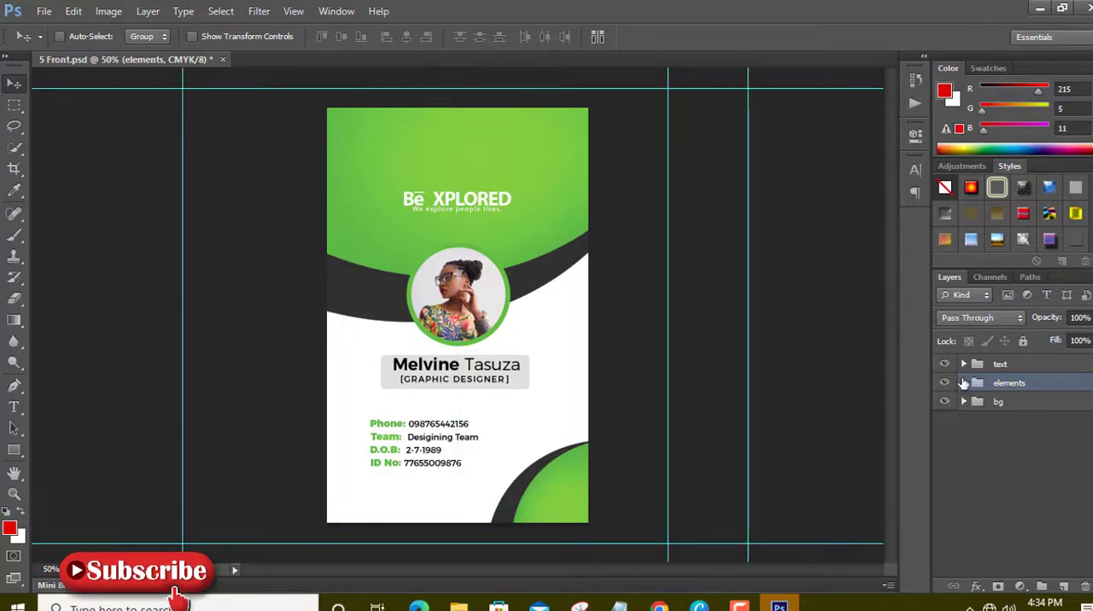
Expand the elements group, identify the portrait by toggling its visibility, and select the portrait layer.
{"action": "left_click", "coordinate": [963, 383]}
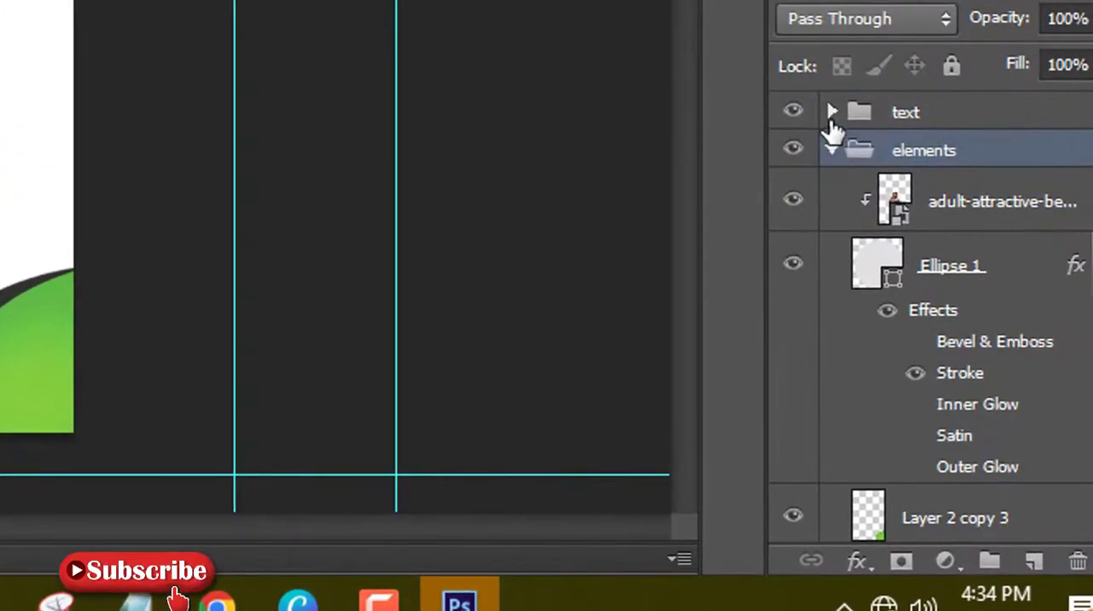
{"action": "left_click", "coordinate": [832, 115]}
{"action": "left_click", "coordinate": [832, 115]}
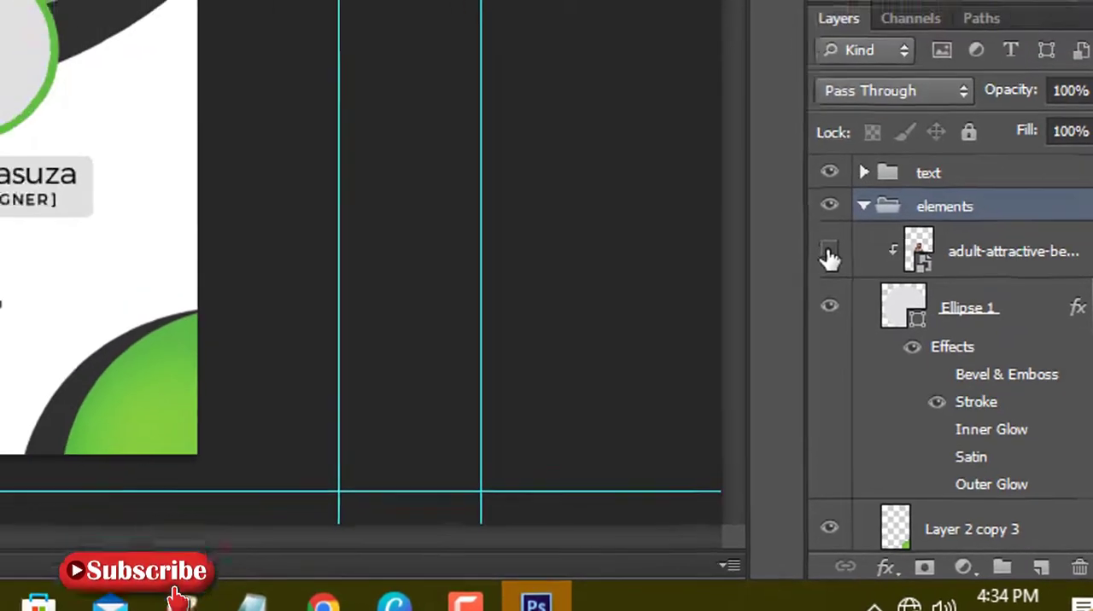
{"action": "left_click", "coordinate": [793, 205]}
{"action": "left_click", "coordinate": [1043, 362]}
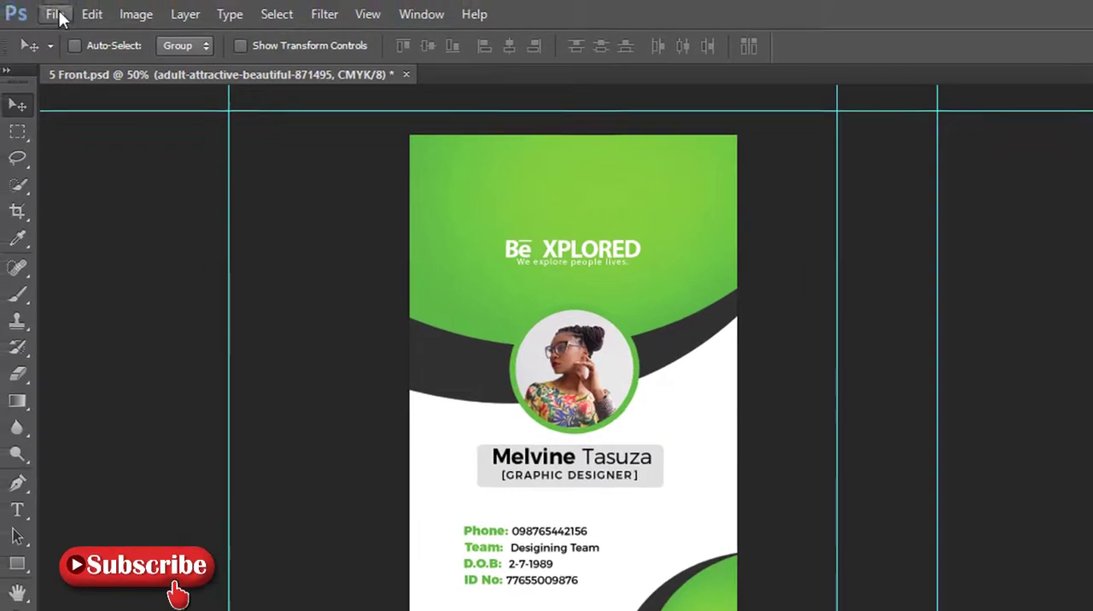
Open the Unsplash JPG of the woman in sunglasses against the painted wall from the MODEL IMAGE folder.
{"action": "left_click", "coordinate": [55, 14]}
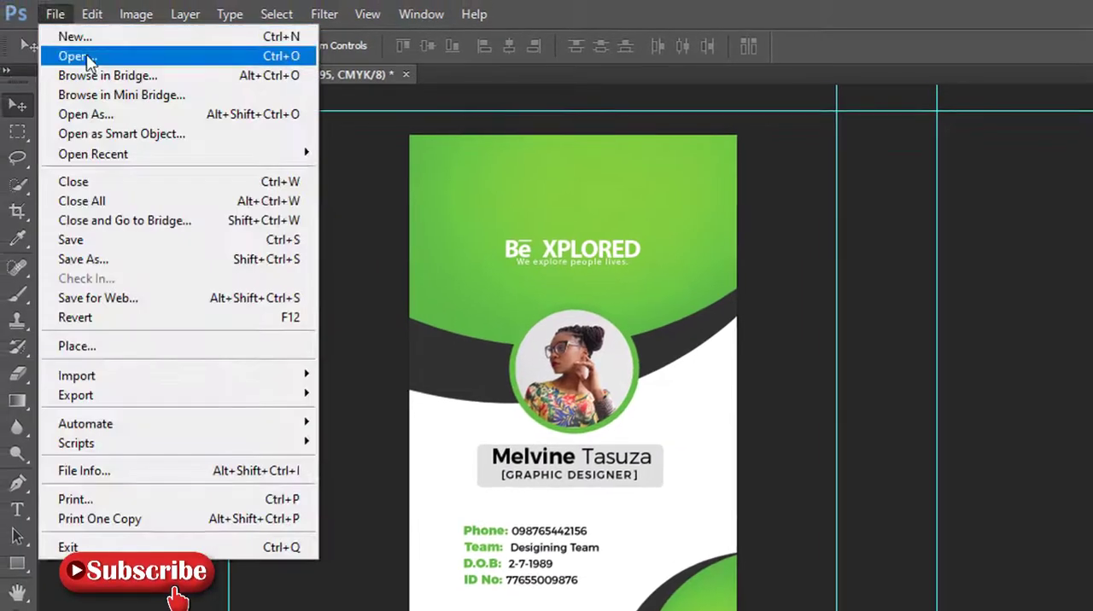
{"action": "left_click", "coordinate": [76, 55]}
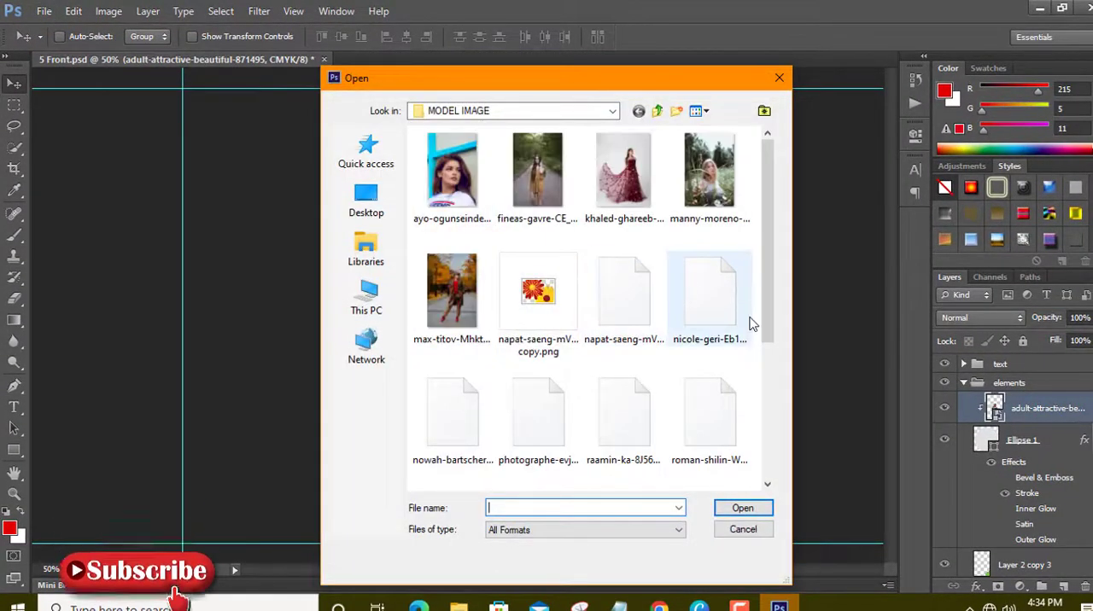
{"action": "scroll", "coordinate": [743, 320], "scroll_direction": "down", "scroll_amount": 3}
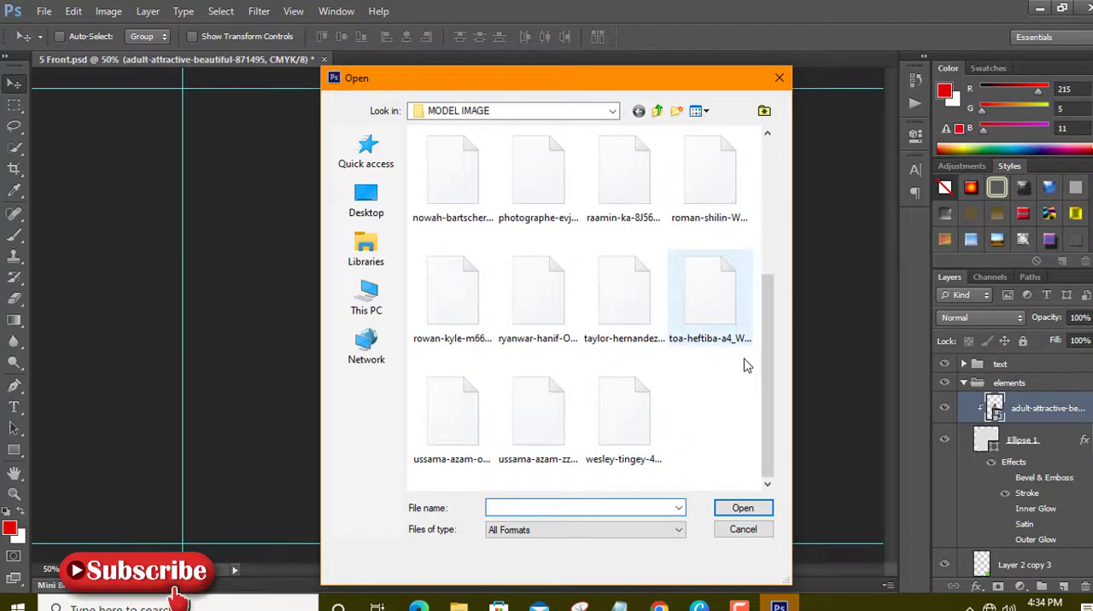
{"action": "scroll", "coordinate": [744, 365], "scroll_direction": "up", "scroll_amount": 3}
{"action": "scroll", "coordinate": [744, 366], "scroll_direction": "down", "scroll_amount": 3}
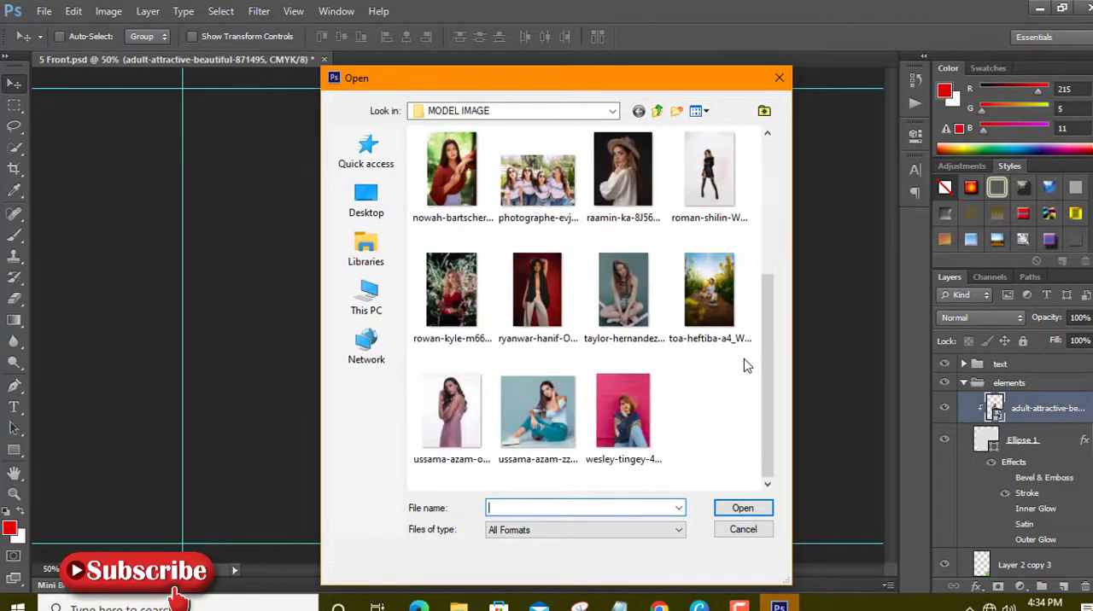
{"action": "scroll", "coordinate": [744, 366], "scroll_direction": "up", "scroll_amount": 3}
{"action": "left_click", "coordinate": [627, 314]}
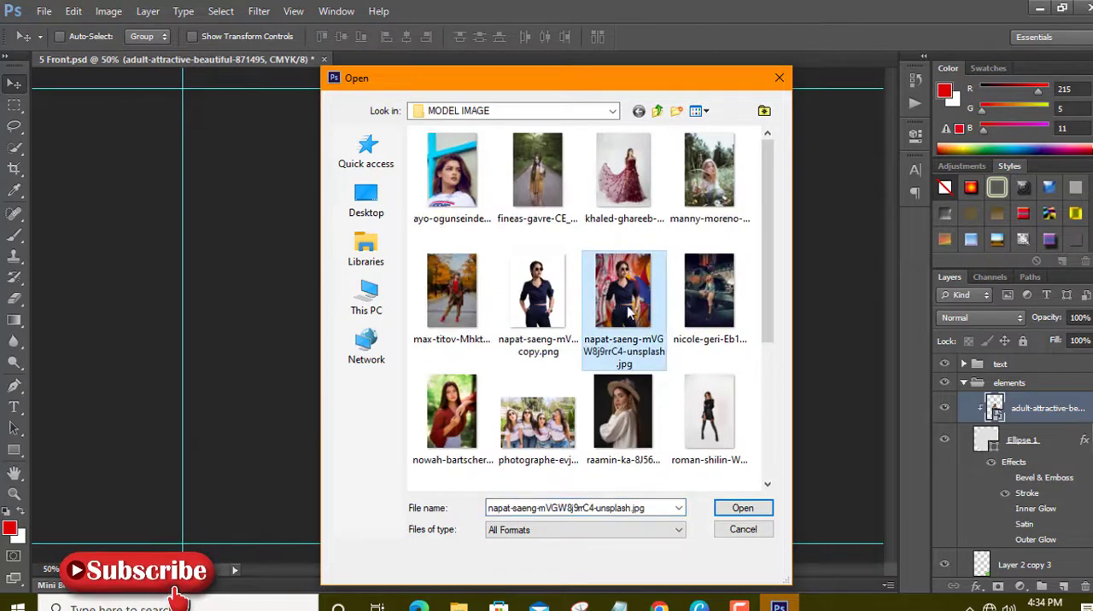
{"action": "left_click", "coordinate": [743, 509]}
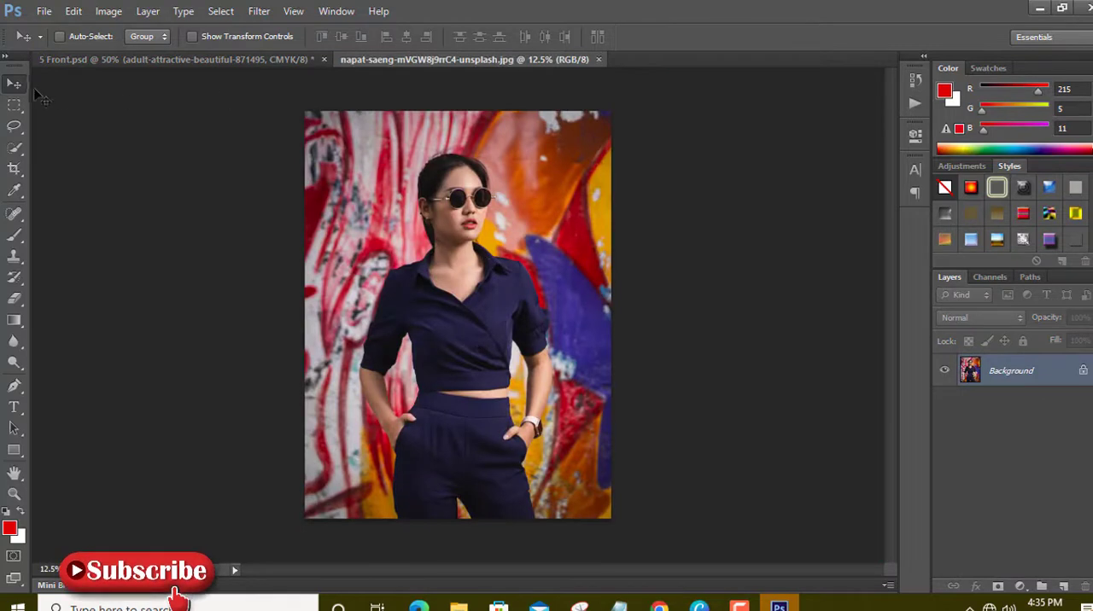
Bring the photo into 5 Front.psd as a layer clipped directly above Ellipse 1 and hide the original portrait layer.
{"action": "left_click_drag", "start_coordinate": [573, 254], "coordinate": [456, 325]}
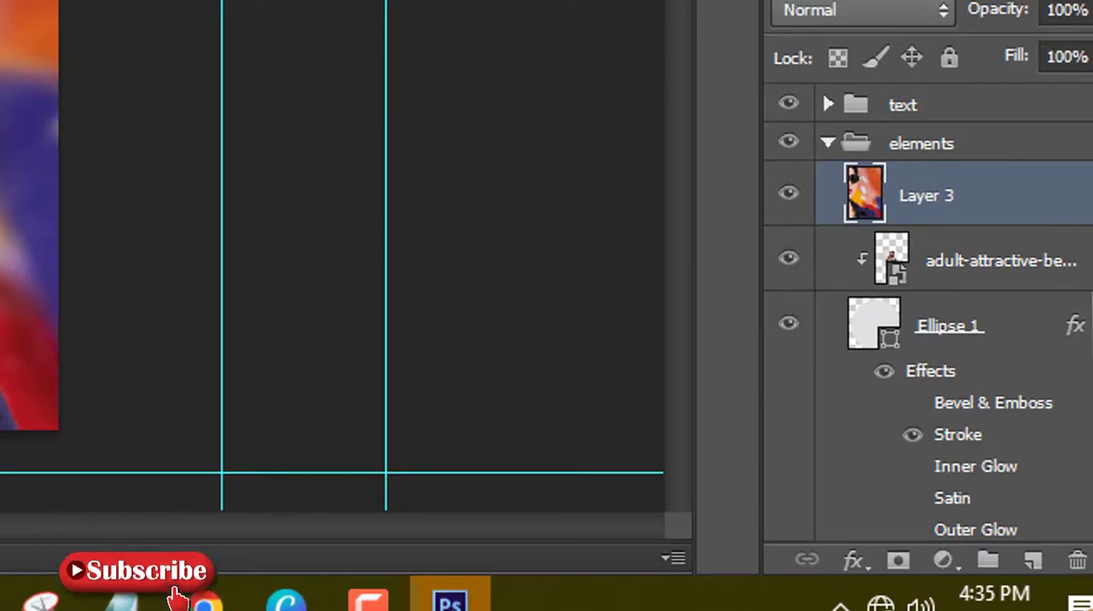
{"action": "left_click_drag", "start_coordinate": [1014, 197], "coordinate": [1025, 290]}
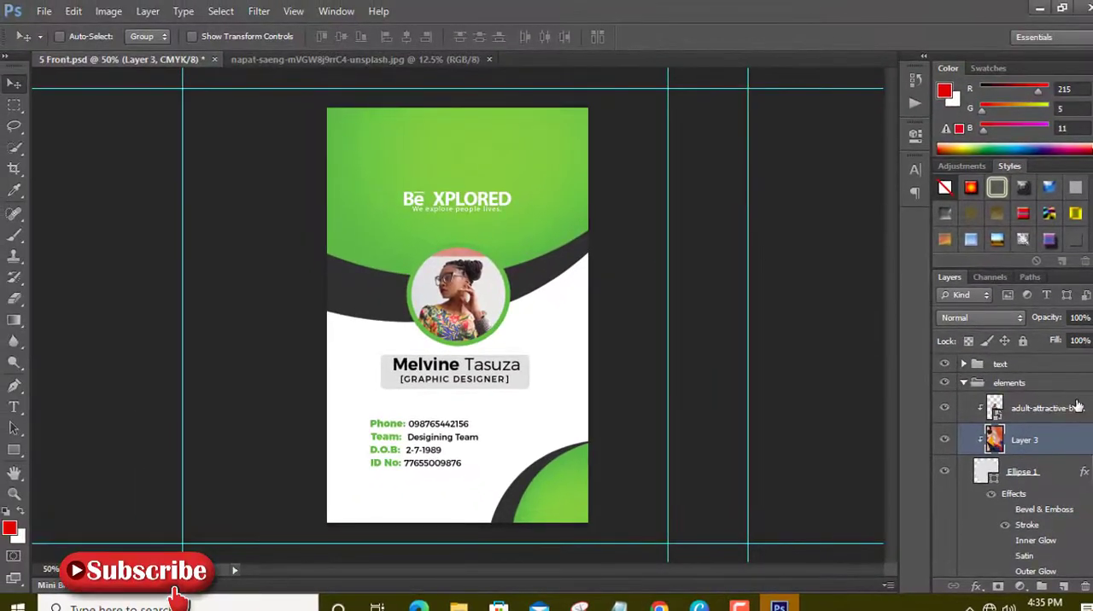
{"action": "left_click", "coordinate": [943, 409]}
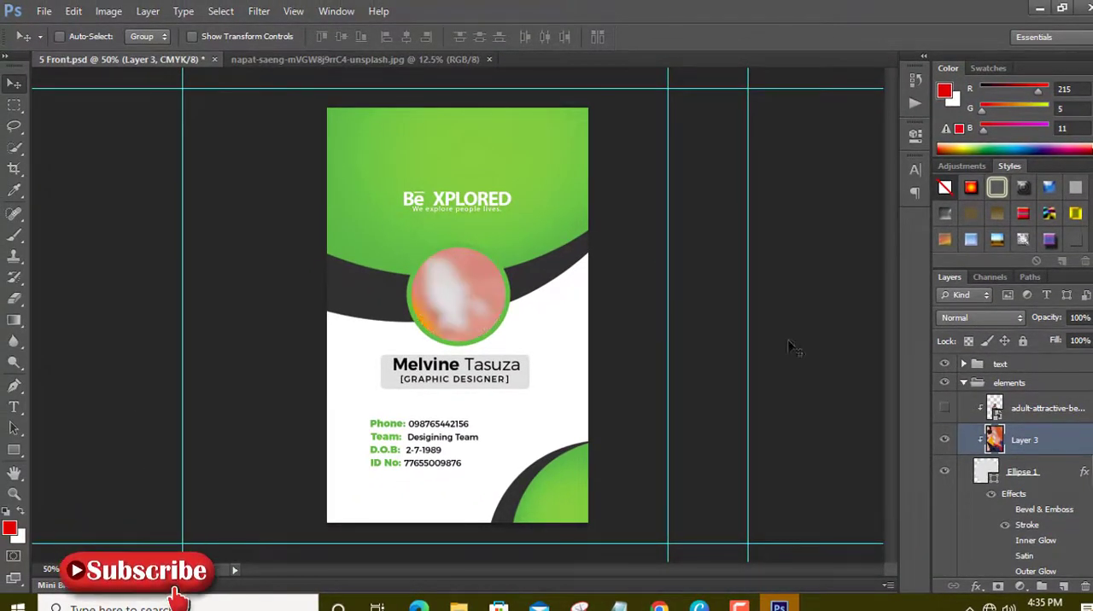
Free-transform the new photo down to about 22% width and position the face over the circular frame.
{"action": "left_click", "coordinate": [74, 11]}
{"action": "left_click", "coordinate": [168, 301]}
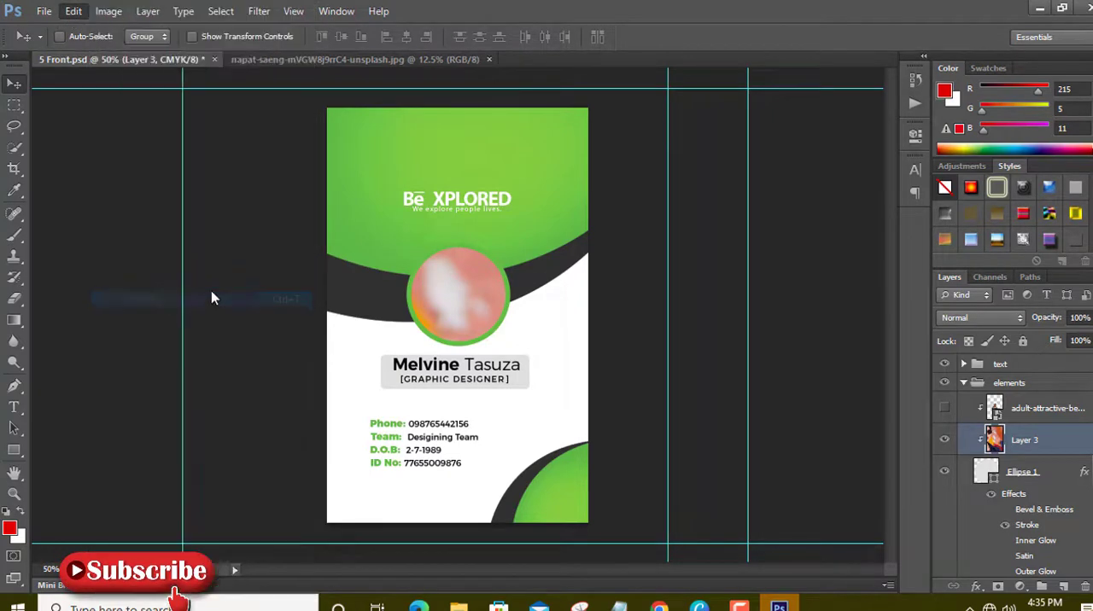
{"action": "left_click_drag", "start_coordinate": [385, 180], "coordinate": [681, 352]}
{"action": "left_click_drag", "start_coordinate": [256, 202], "coordinate": [560, 441]}
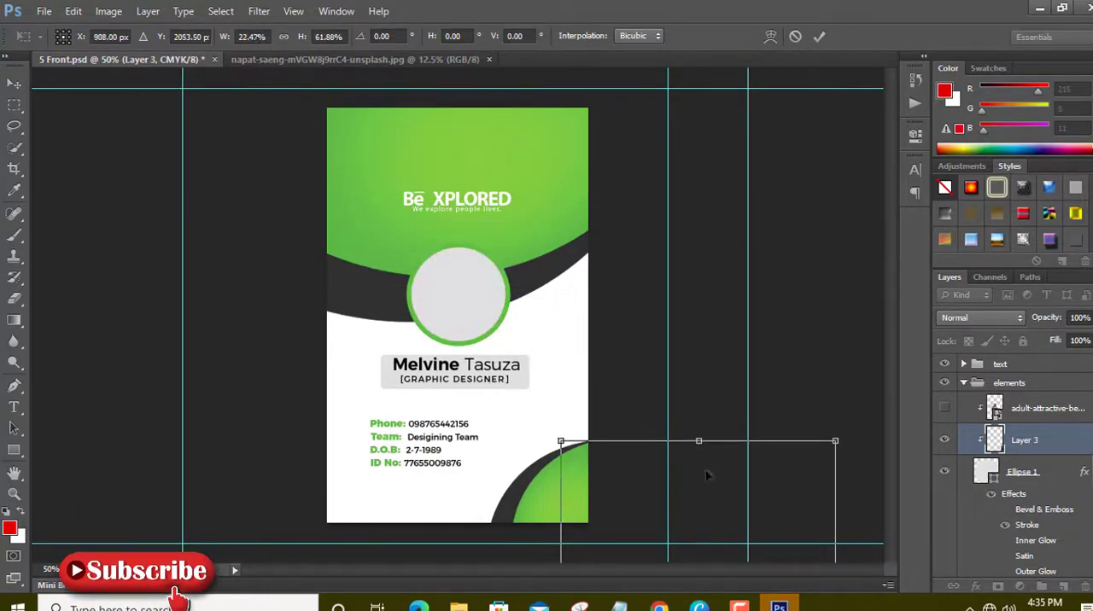
{"action": "left_click_drag", "start_coordinate": [682, 499], "coordinate": [455, 166]}
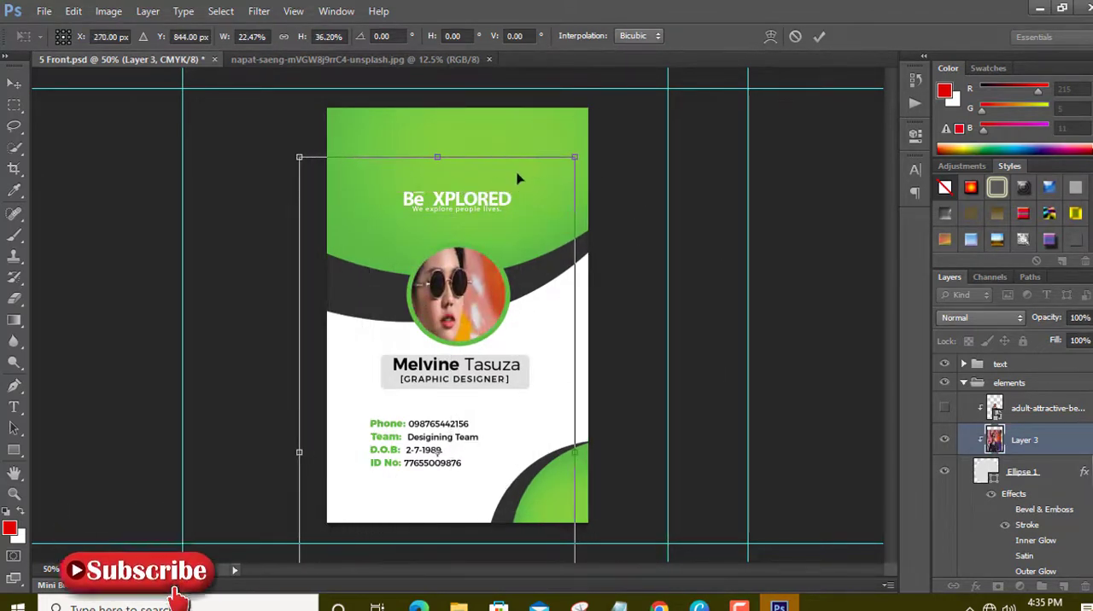
Scale the new photo to about 14.4% width and 13% height, centre the woman in the circular frame, and apply the transformation.
{"action": "left_click_drag", "start_coordinate": [574, 159], "coordinate": [560, 266]}
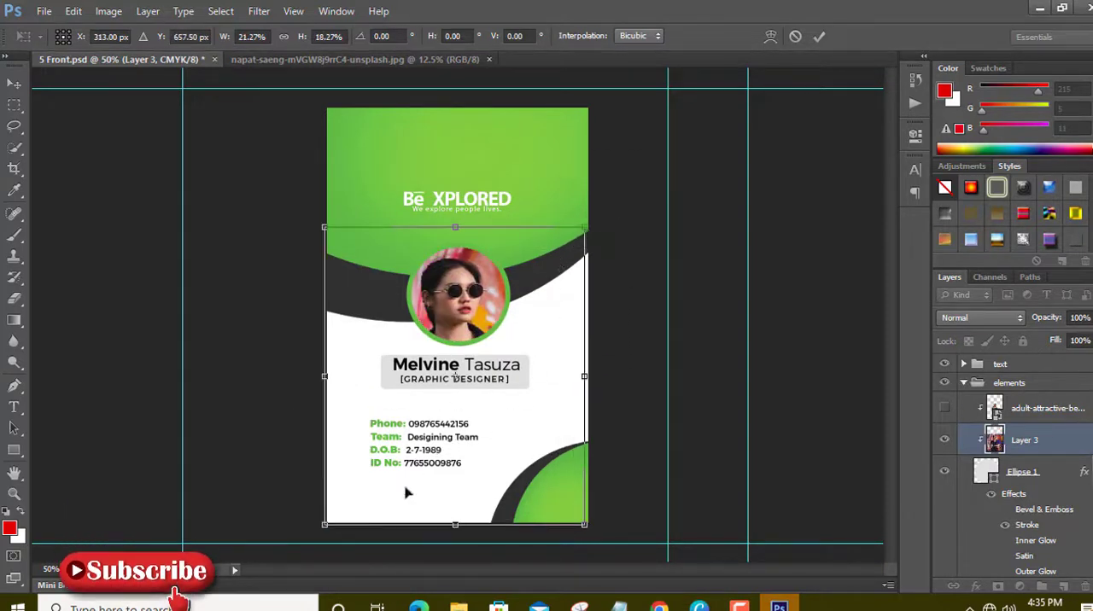
{"action": "left_click_drag", "start_coordinate": [324, 524], "coordinate": [379, 448]}
{"action": "left_click_drag", "start_coordinate": [531, 391], "coordinate": [503, 393]}
{"action": "left_click_drag", "start_coordinate": [562, 458], "coordinate": [529, 446]}
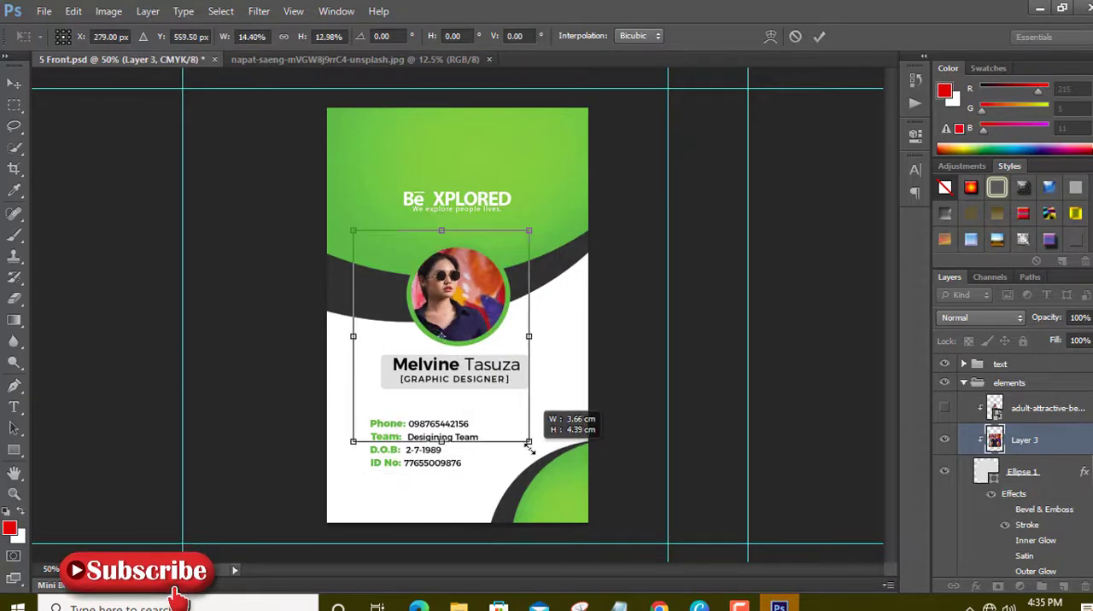
{"action": "left_click_drag", "start_coordinate": [487, 410], "coordinate": [501, 410]}
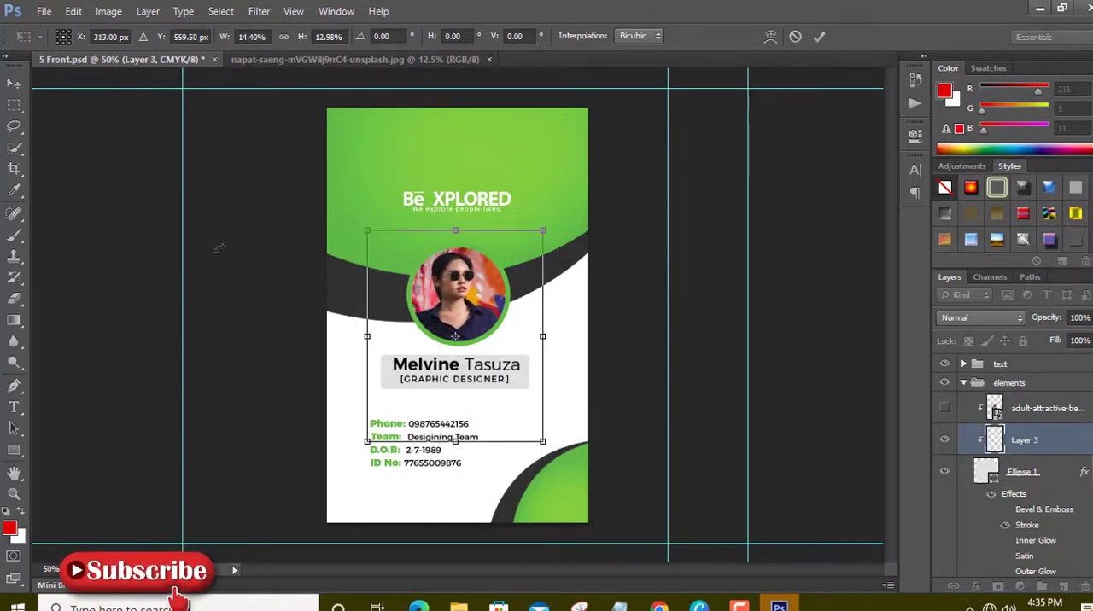
{"action": "left_click", "coordinate": [13, 87]}
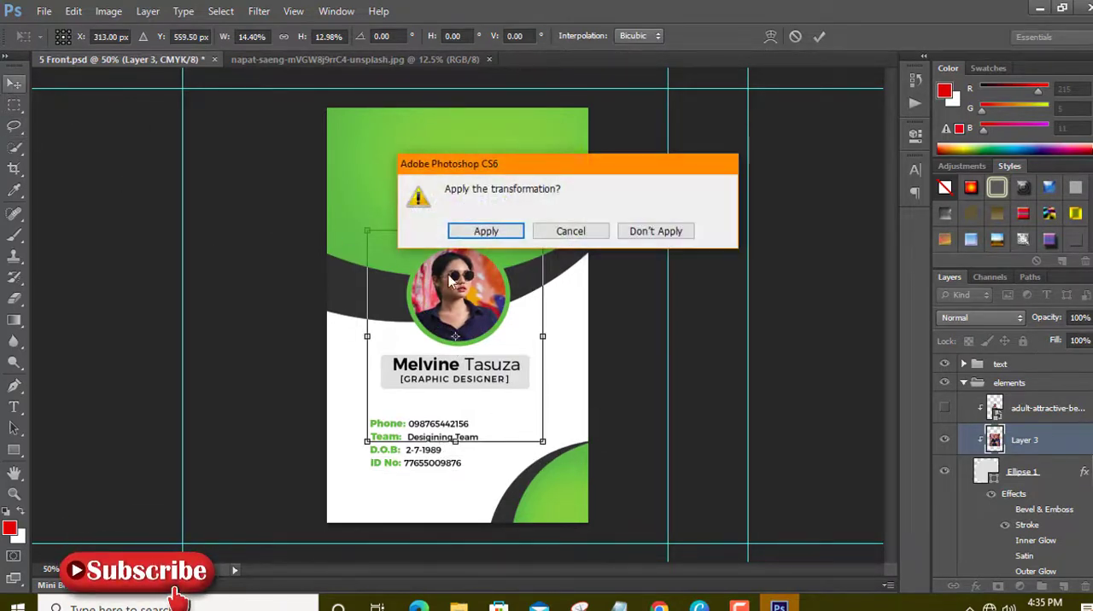
{"action": "left_click", "coordinate": [485, 231]}
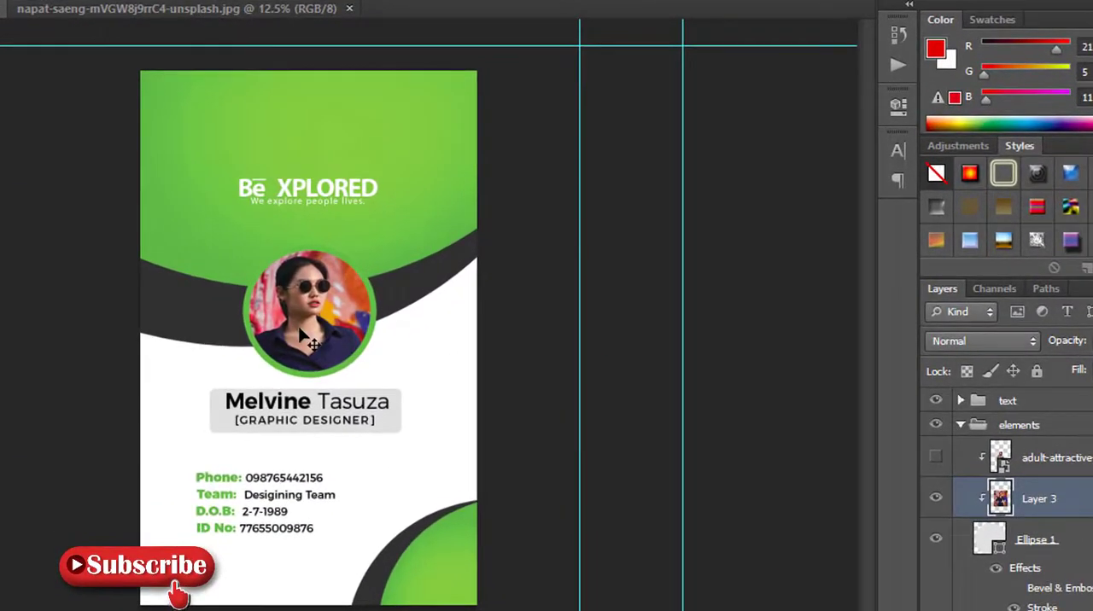
{"action": "left_click_drag", "start_coordinate": [301, 335], "coordinate": [323, 335]}
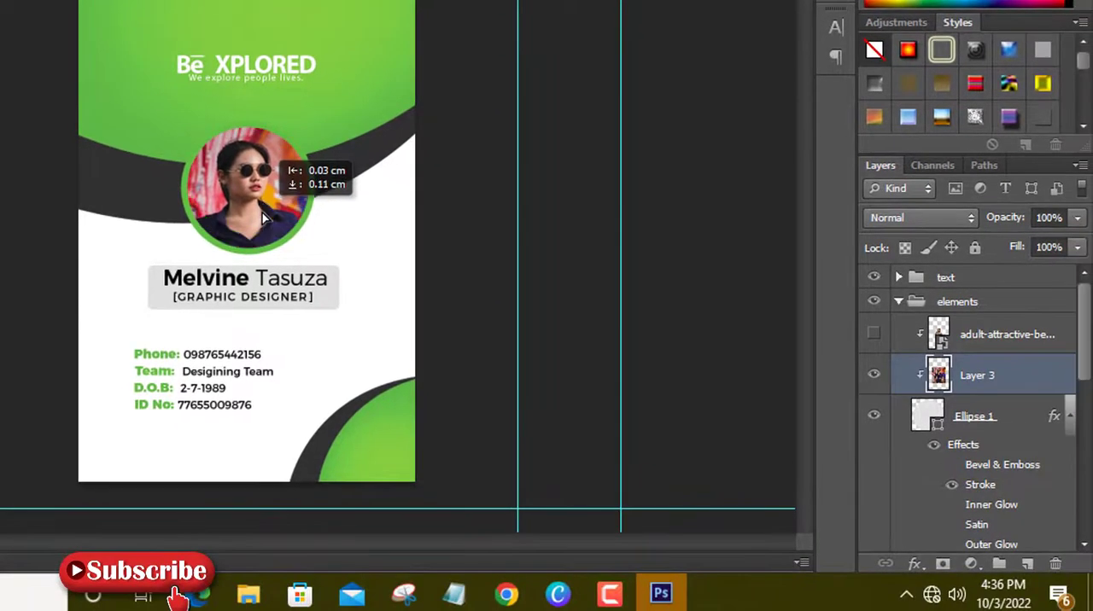
{"action": "left_click_drag", "start_coordinate": [262, 211], "coordinate": [262, 212]}
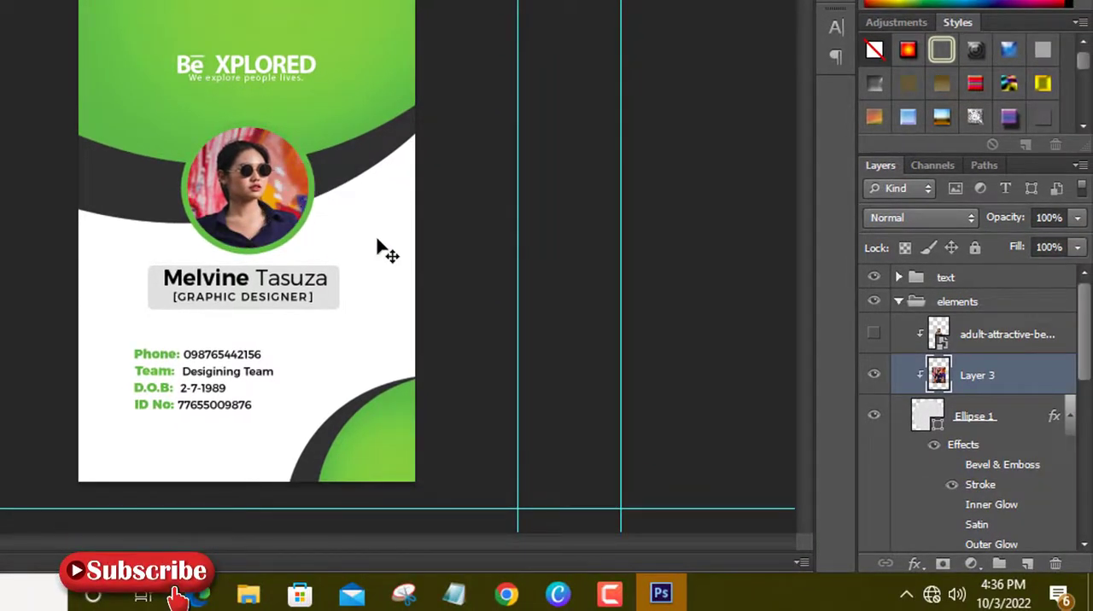
Compare the new photo with the original portrait by toggling the visibility of both layers.
{"action": "left_click", "coordinate": [874, 376]}
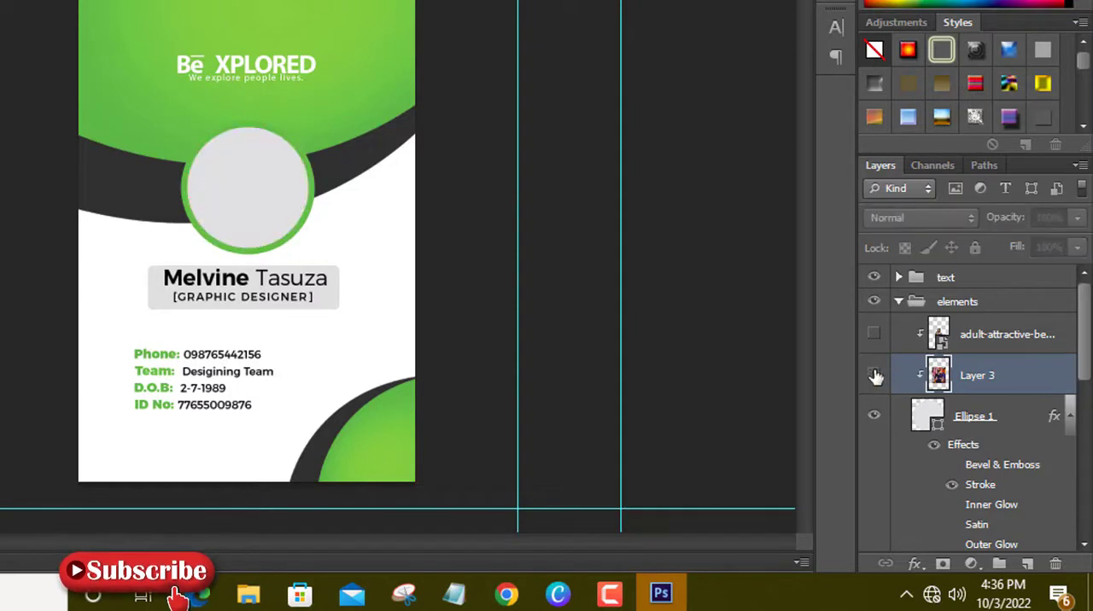
{"action": "left_click", "coordinate": [874, 375]}
{"action": "left_click", "coordinate": [873, 336]}
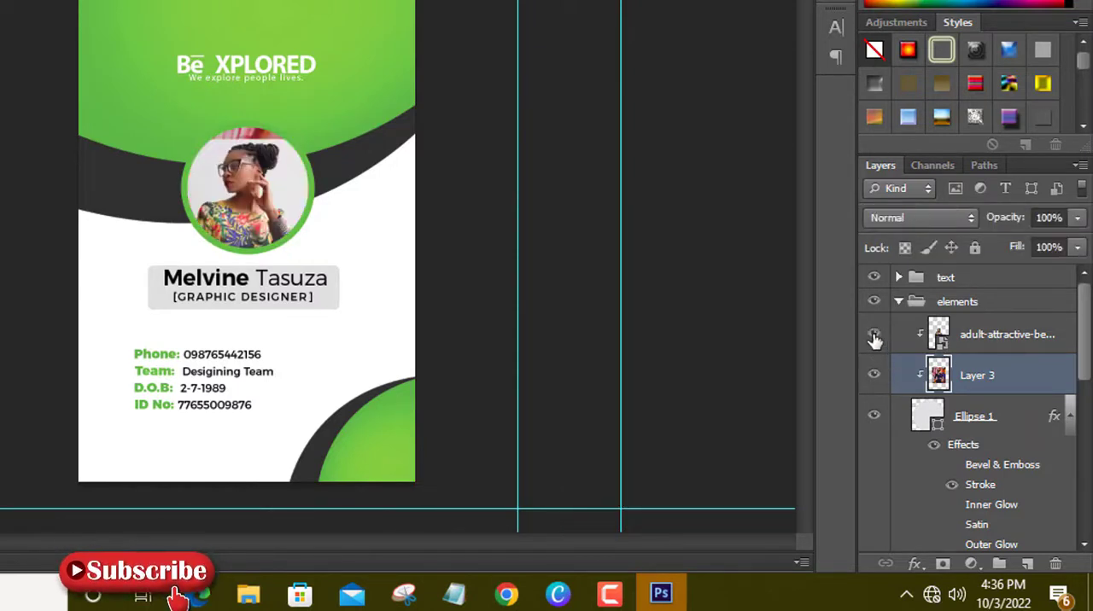
{"action": "left_click", "coordinate": [874, 337]}
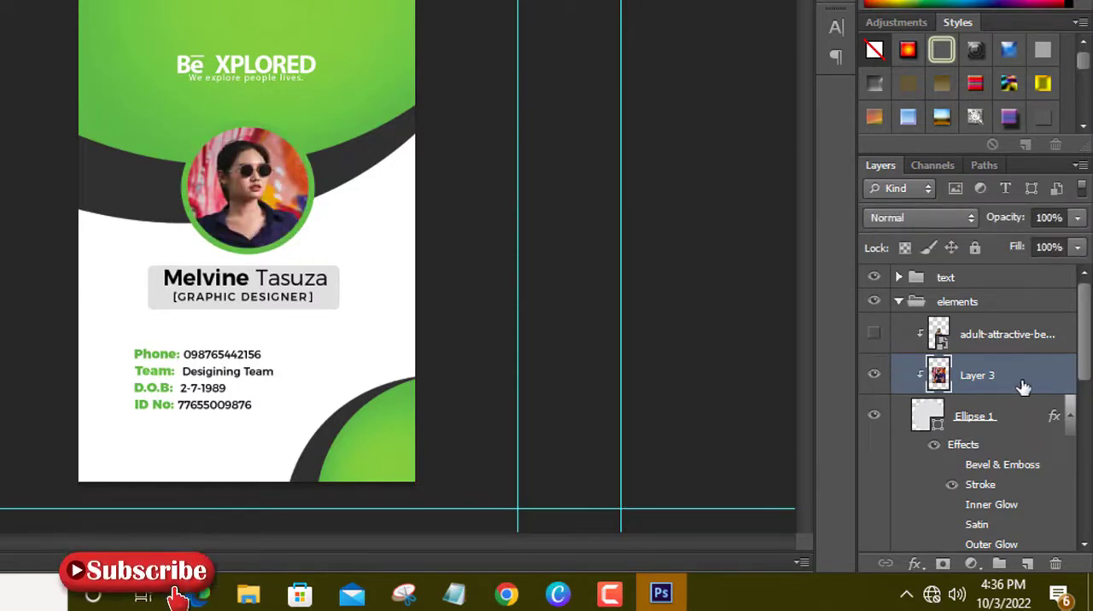
Expand the text group, find the Be Xplored heading's text layer, and replace its text with YOUR NAME.
{"action": "left_click", "coordinate": [899, 277]}
{"action": "scroll", "coordinate": [988, 470], "scroll_direction": "down", "scroll_amount": 1}
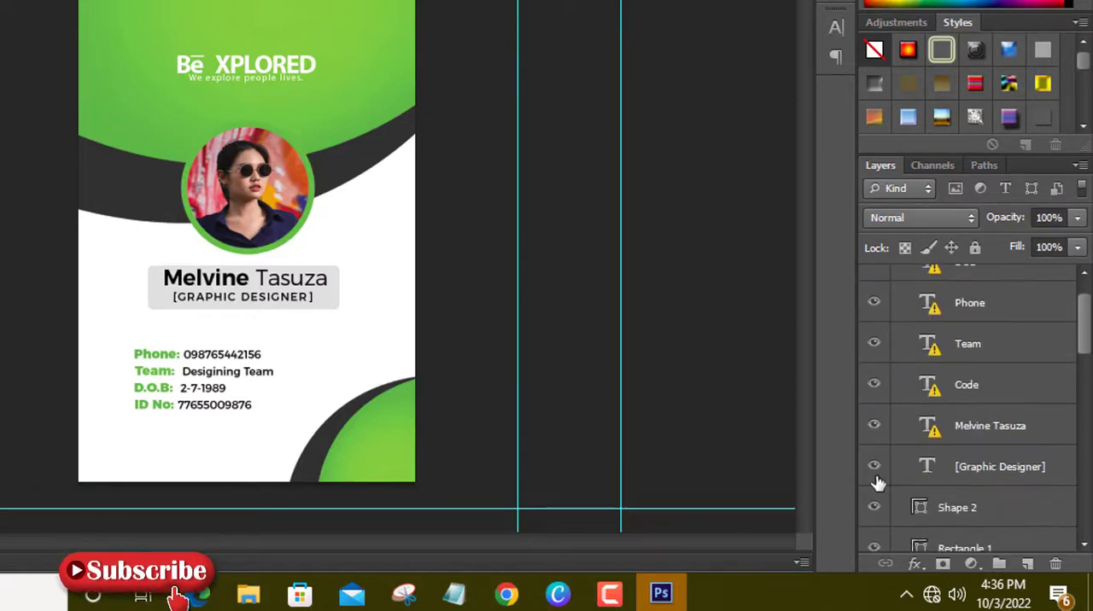
{"action": "scroll", "coordinate": [968, 498], "scroll_direction": "down", "scroll_amount": 2}
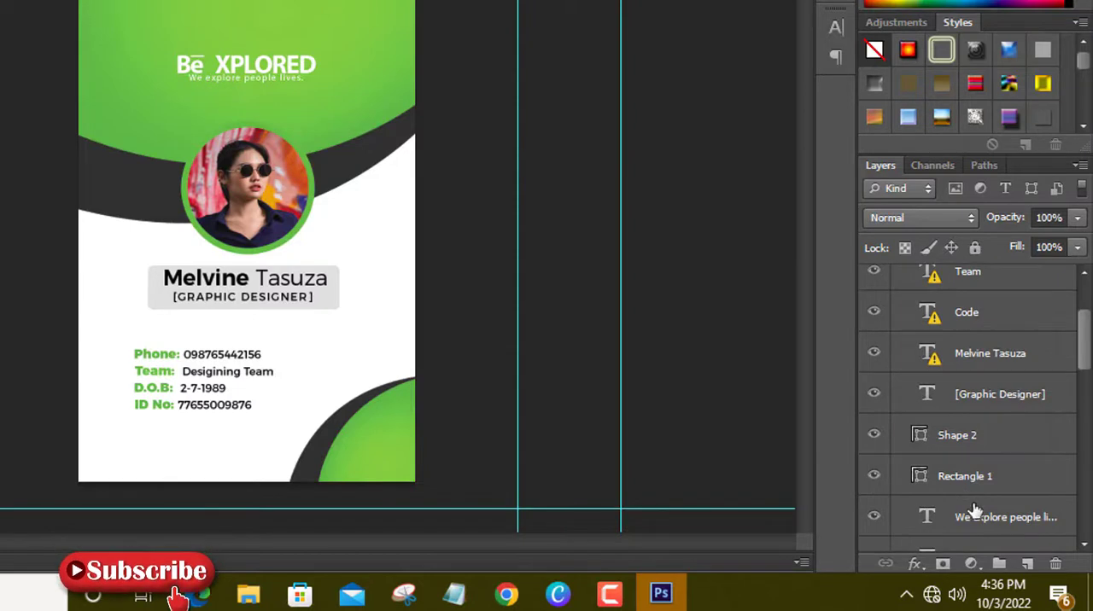
{"action": "left_click", "coordinate": [875, 517]}
{"action": "scroll", "coordinate": [979, 476], "scroll_direction": "down", "scroll_amount": 4}
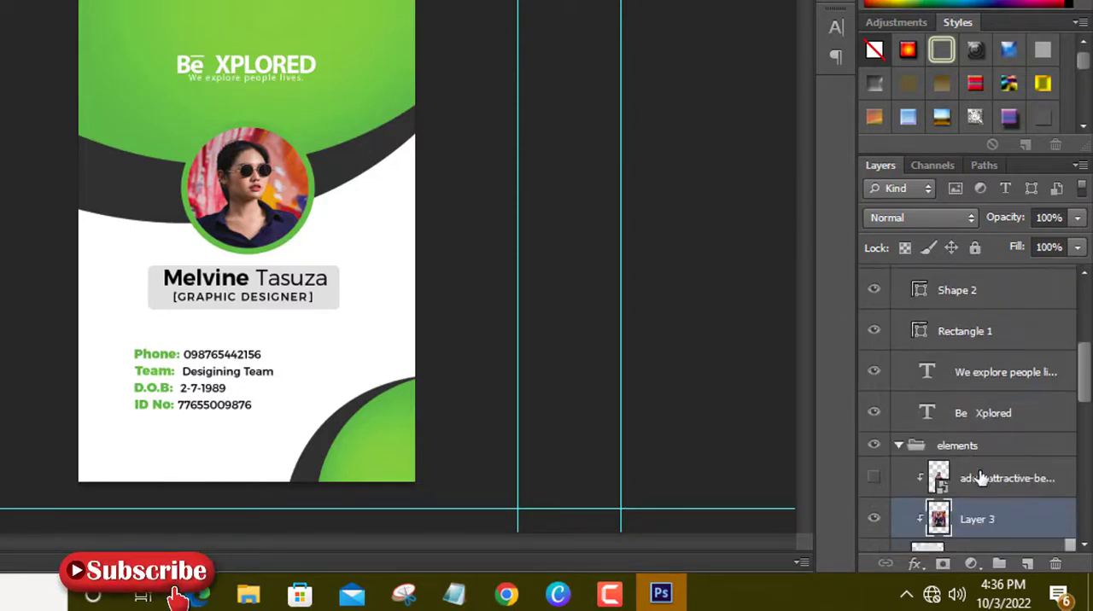
{"action": "left_click", "coordinate": [874, 415]}
{"action": "left_click", "coordinate": [936, 414]}
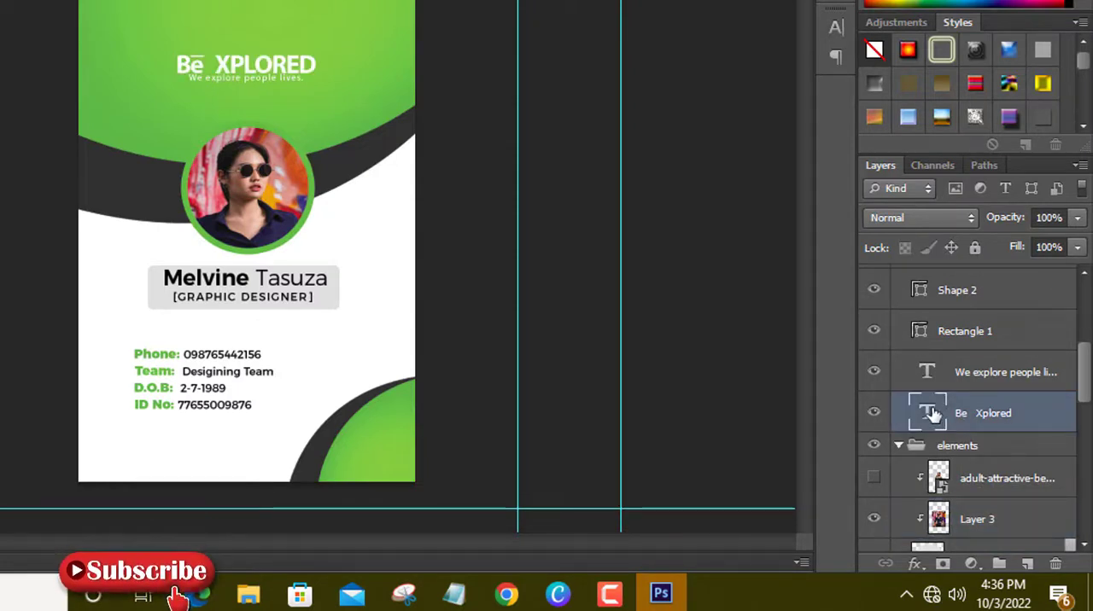
{"action": "double_click", "coordinate": [933, 415]}
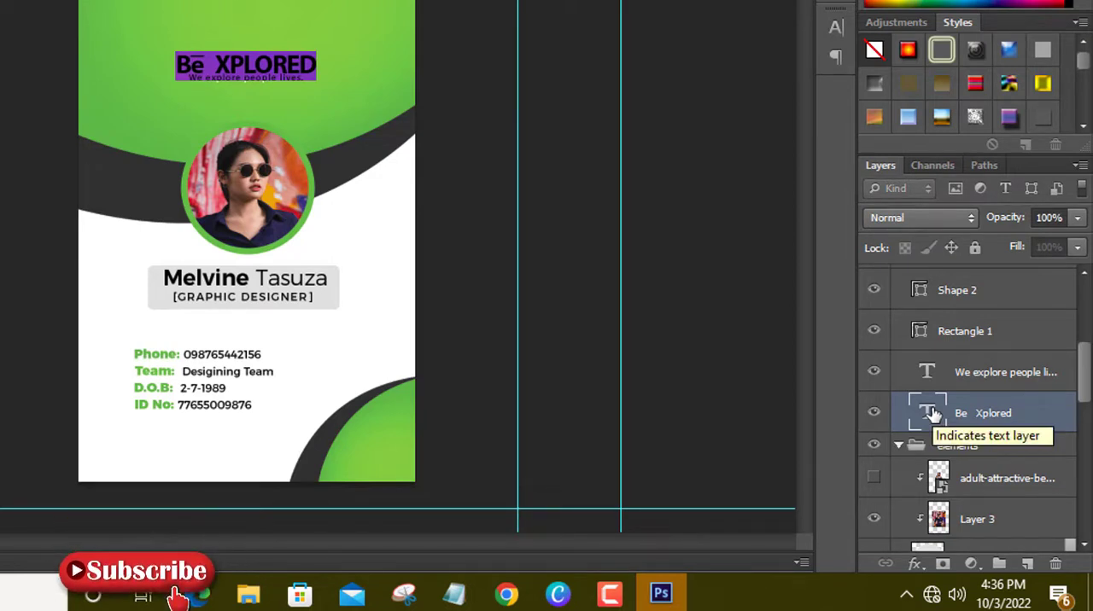
{"action": "type", "text": "YOU"}
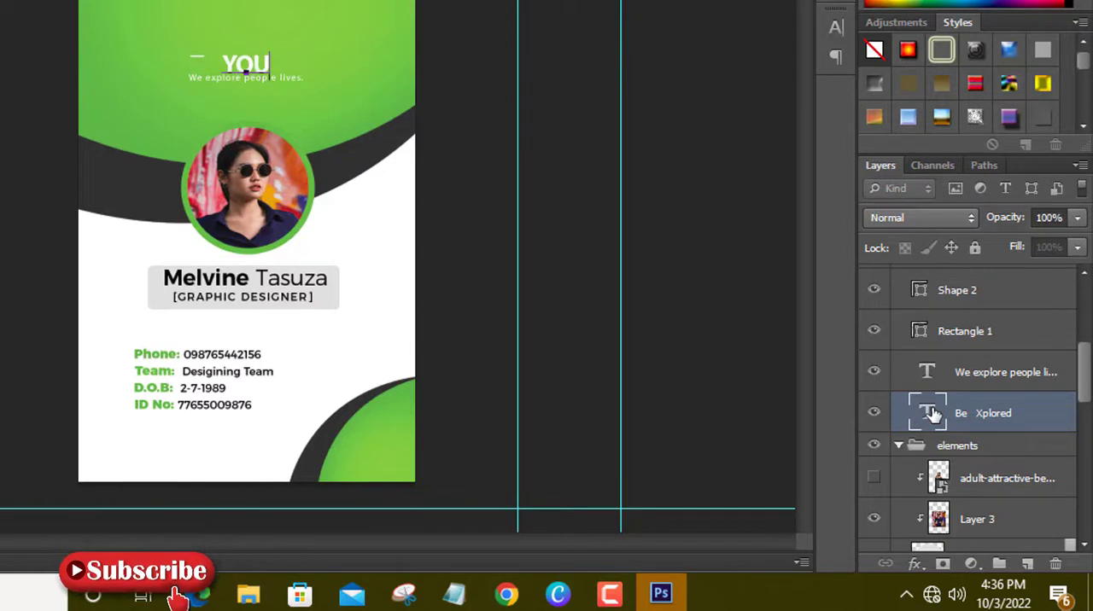
{"action": "type", "text": "R"}
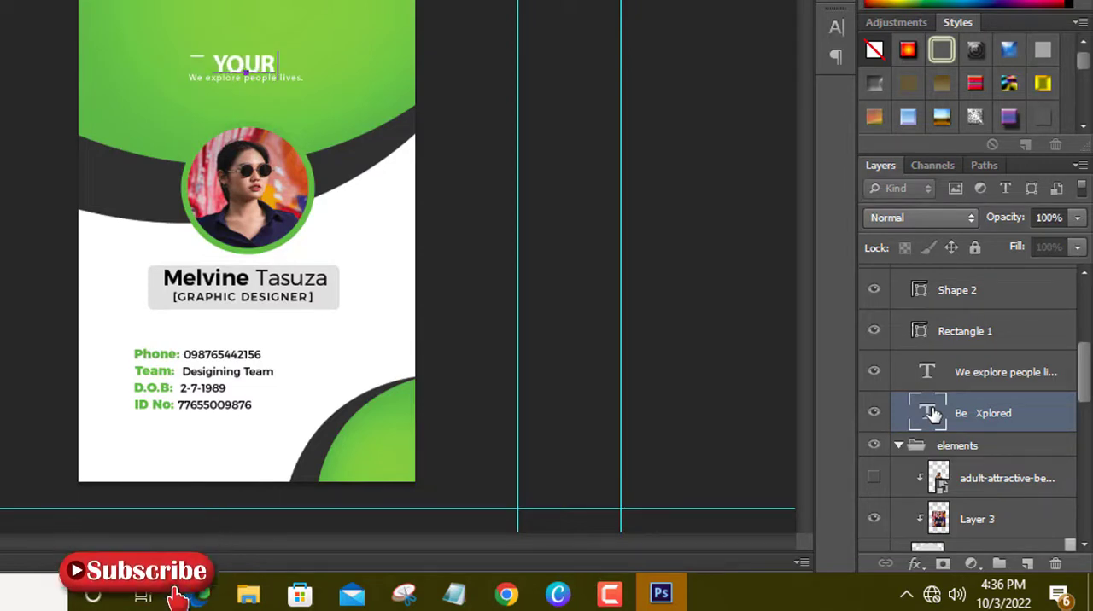
{"action": "type", "text": " NAM"}
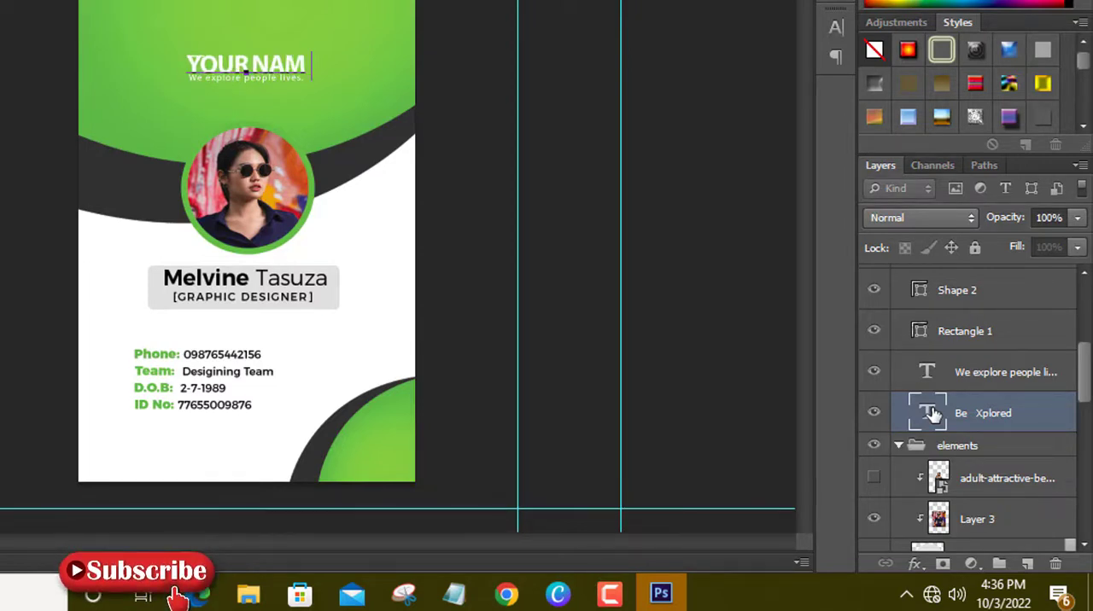
{"action": "type", "text": "E"}
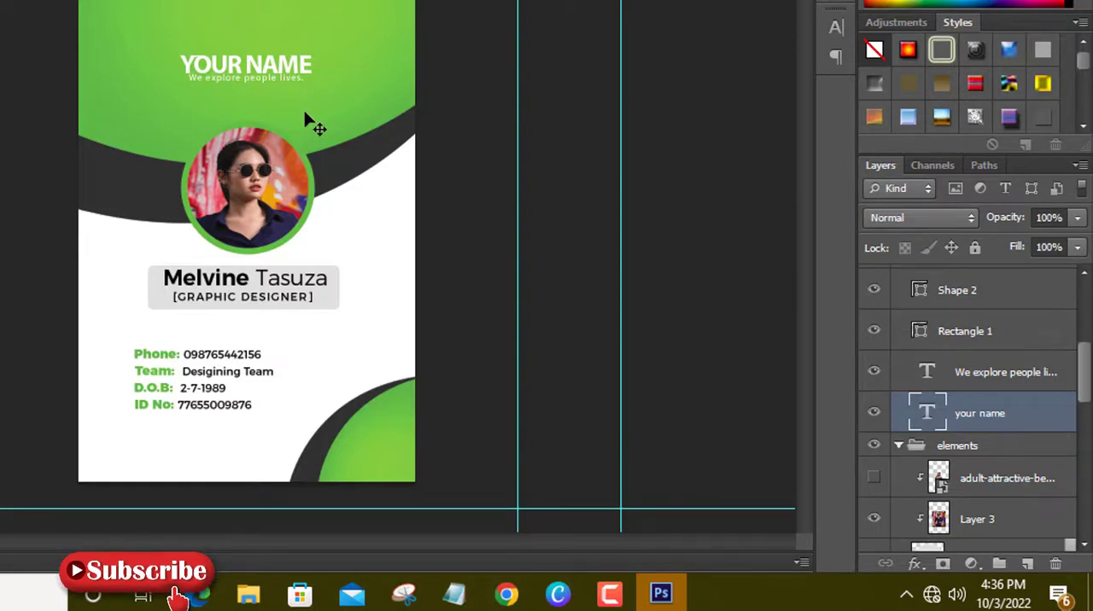
Toggle the visibility of Layer 2 copy 3, Layer 2 copy 2 and Layer 2 copy to identify which card shape each holds.
{"action": "scroll", "coordinate": [1022, 466], "scroll_direction": "down", "scroll_amount": 3}
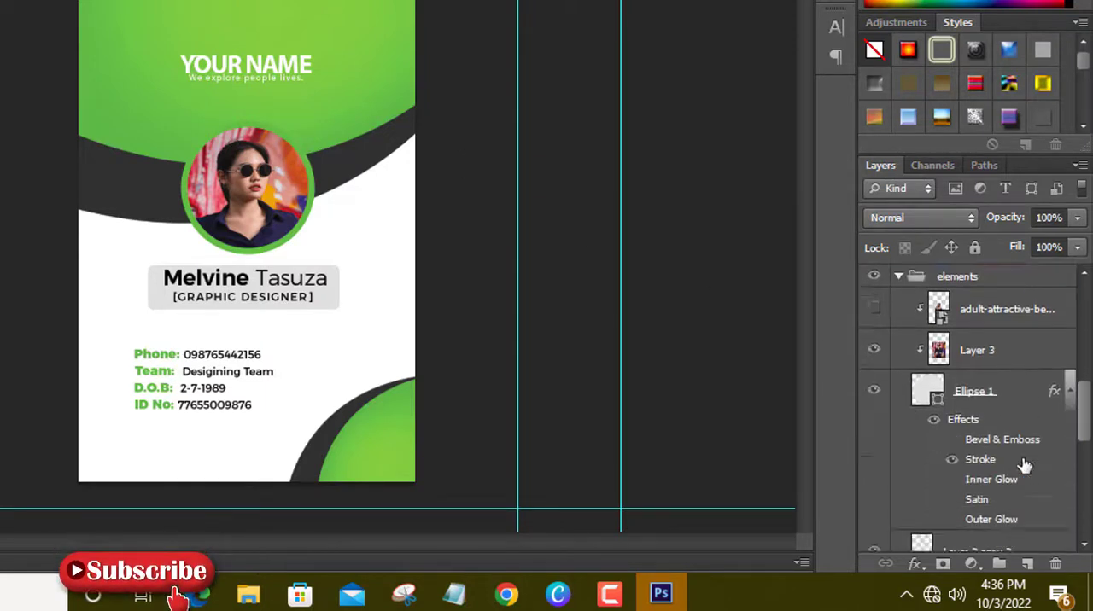
{"action": "scroll", "coordinate": [1024, 465], "scroll_direction": "down", "scroll_amount": 4}
{"action": "left_click", "coordinate": [872, 383]}
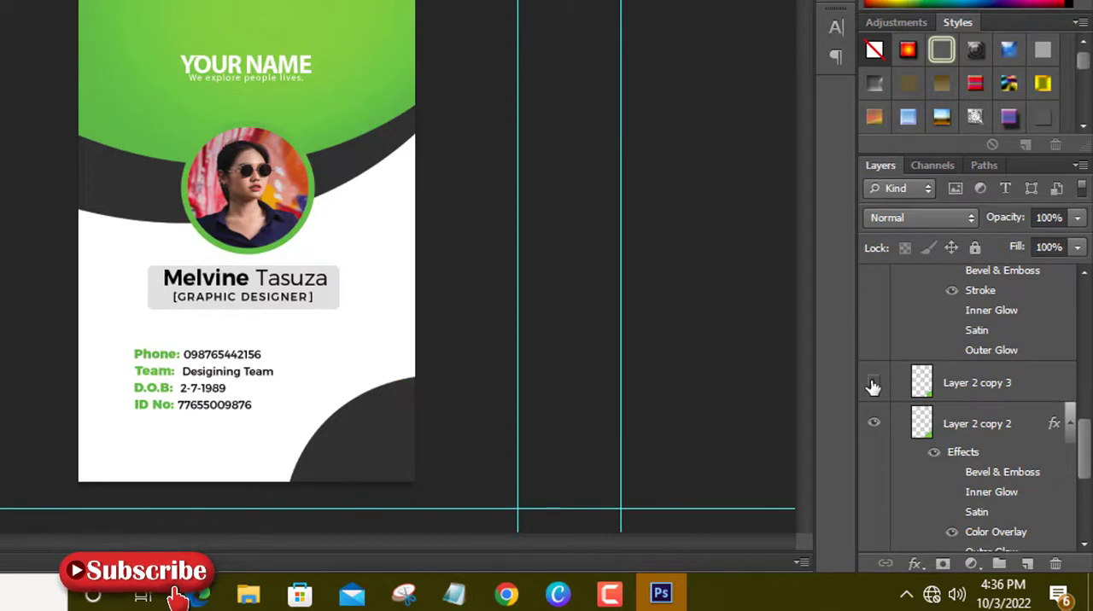
{"action": "left_click", "coordinate": [872, 384]}
{"action": "left_click", "coordinate": [878, 424]}
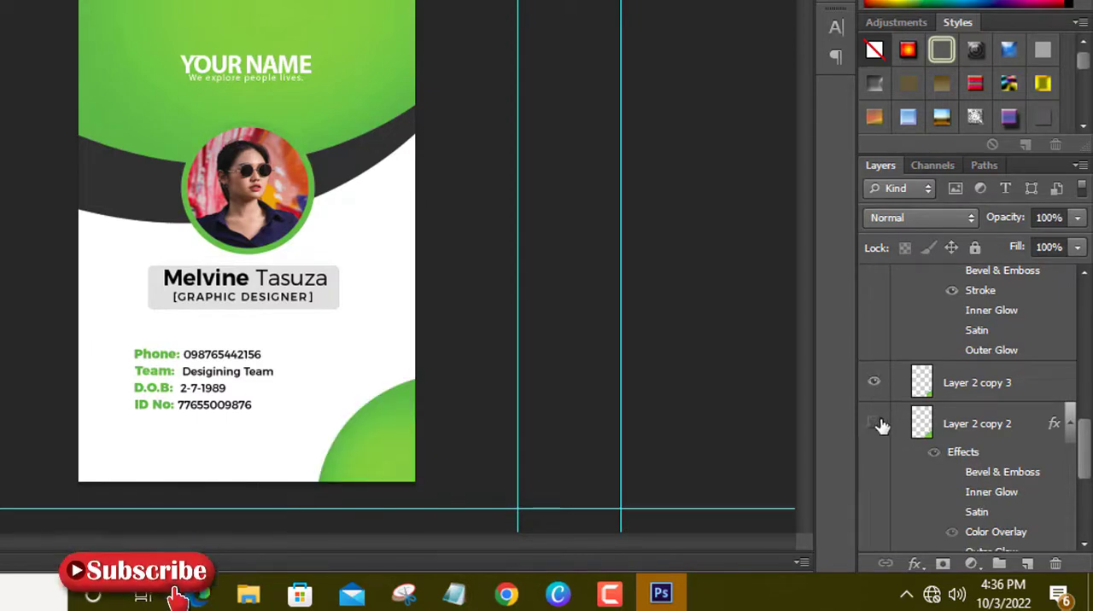
{"action": "left_click", "coordinate": [878, 424]}
{"action": "scroll", "coordinate": [929, 457], "scroll_direction": "down", "scroll_amount": 4}
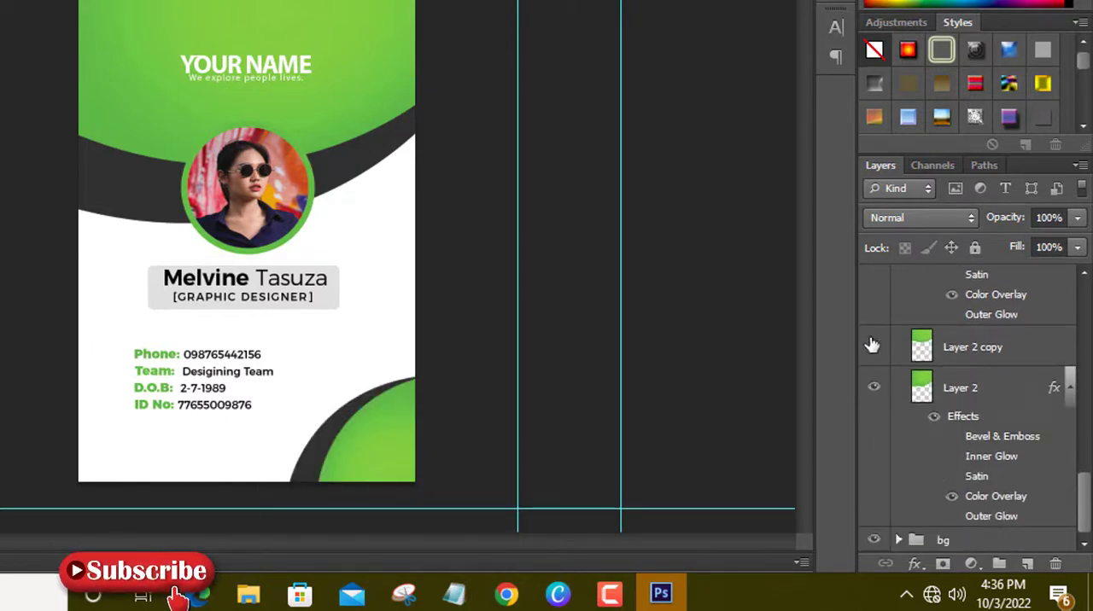
{"action": "left_click", "coordinate": [873, 345]}
{"action": "left_click", "coordinate": [873, 345]}
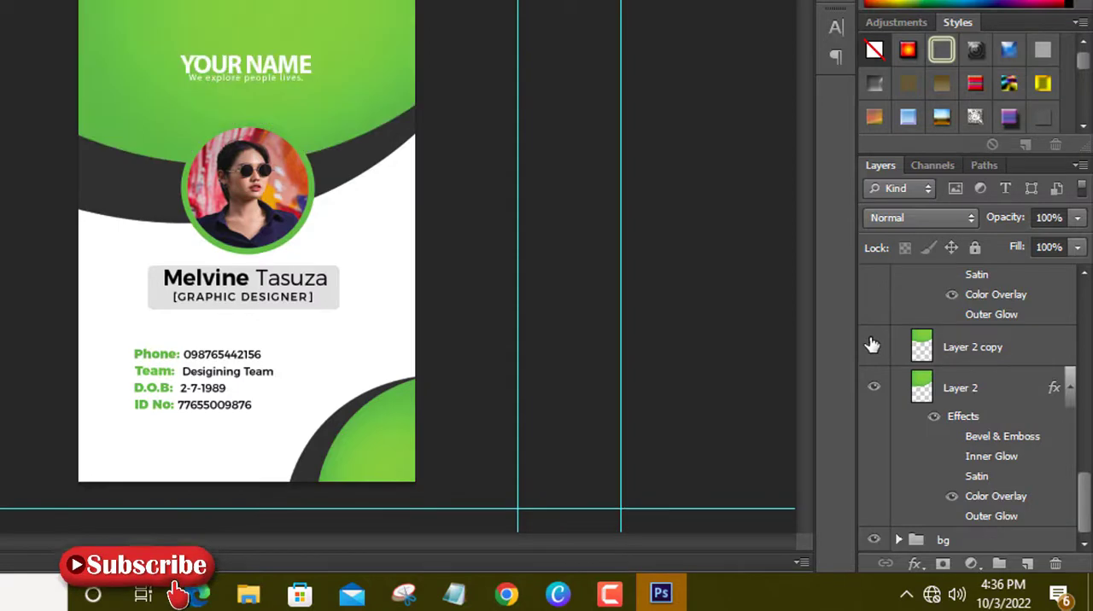
Add a Color Overlay effect to Layer 2 copy, the green header shape, and open the overlay colour for editing.
{"action": "left_click", "coordinate": [924, 347]}
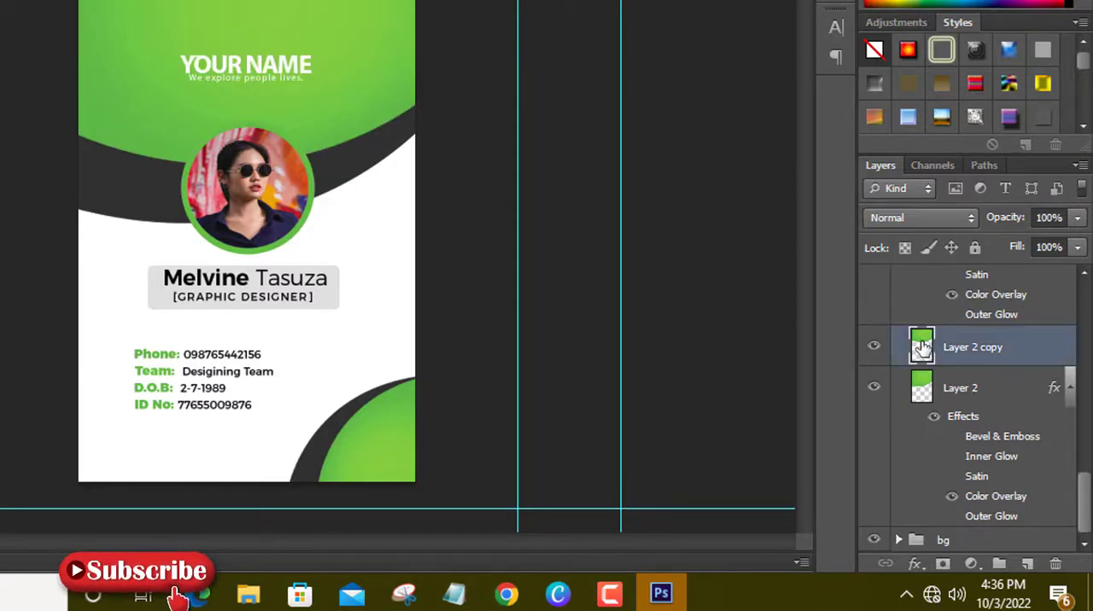
{"action": "double_click", "coordinate": [922, 346]}
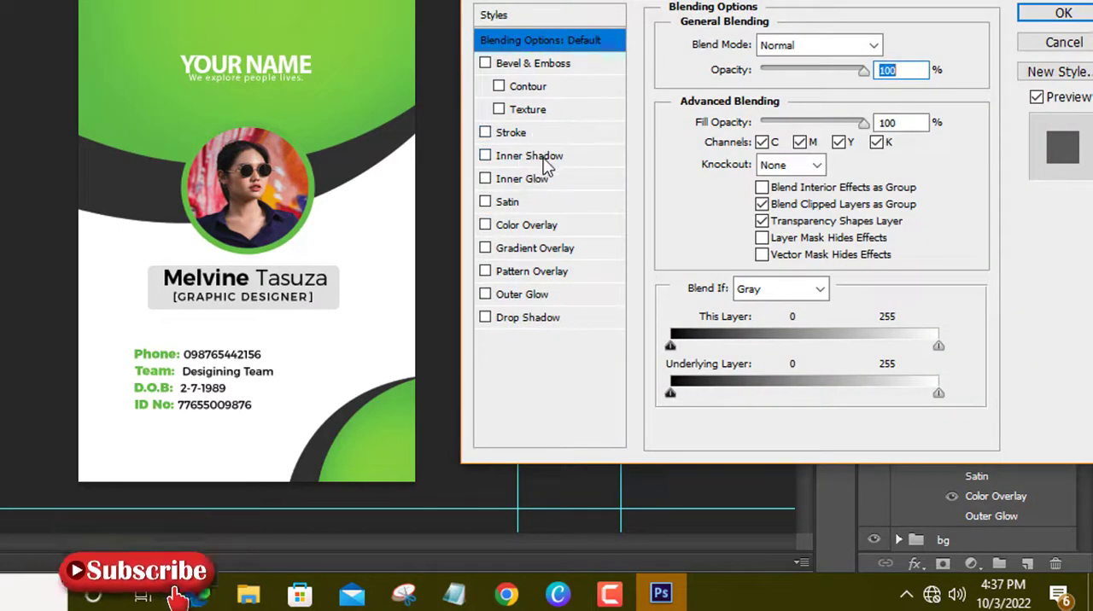
{"action": "left_click", "coordinate": [512, 226]}
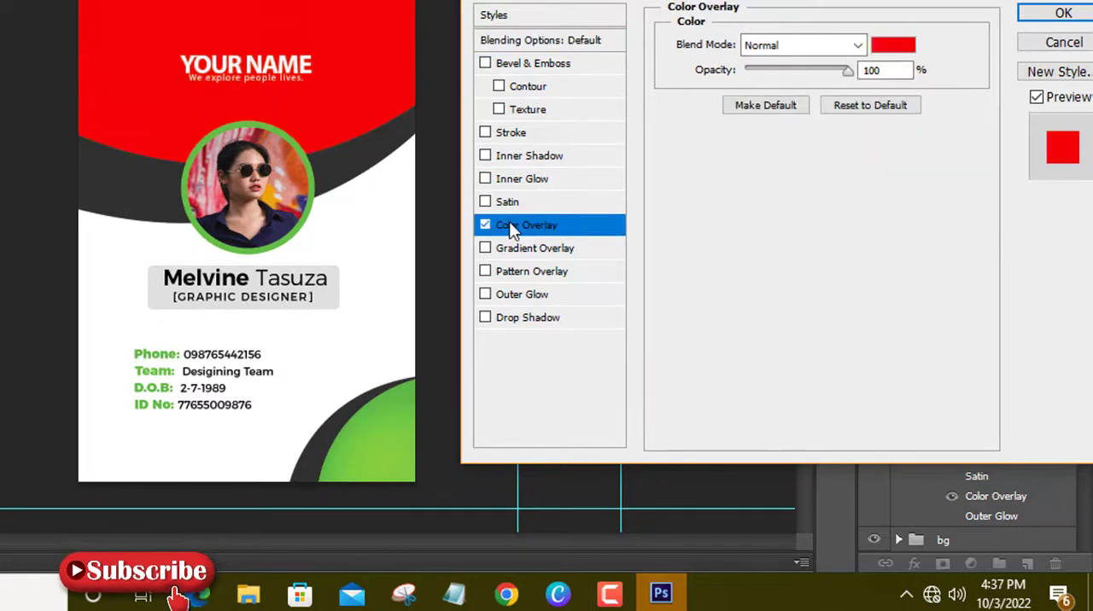
{"action": "left_click", "coordinate": [893, 45]}
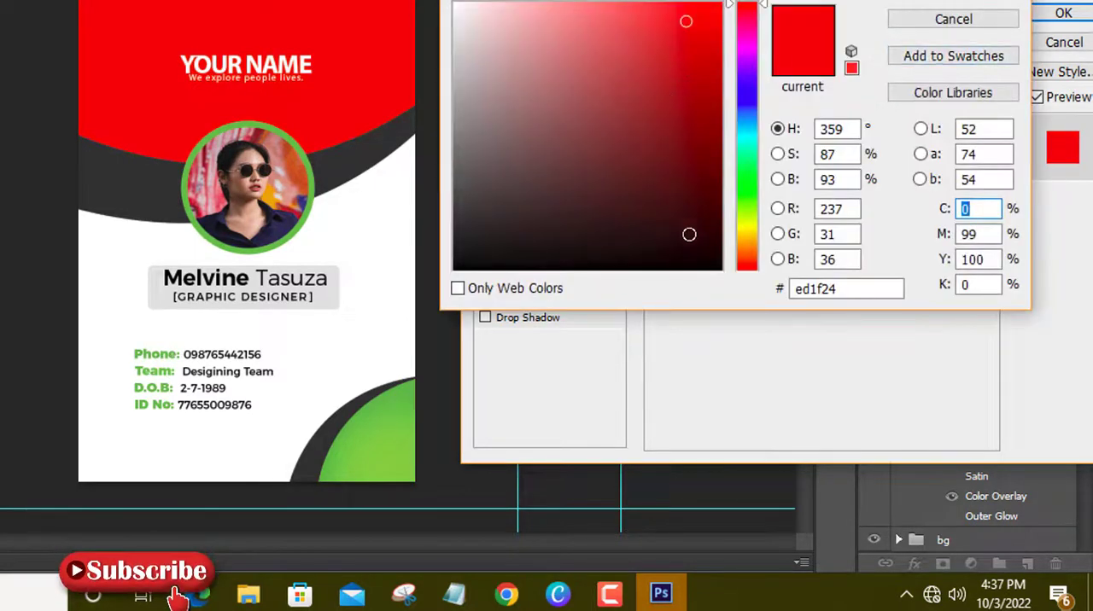
Try several greens for the header's overlay colour, from olive 5e8619 and dark 255607 to bright 5ede11 and light 9df16a.
{"action": "left_click", "coordinate": [749, 208]}
{"action": "left_click", "coordinate": [672, 129]}
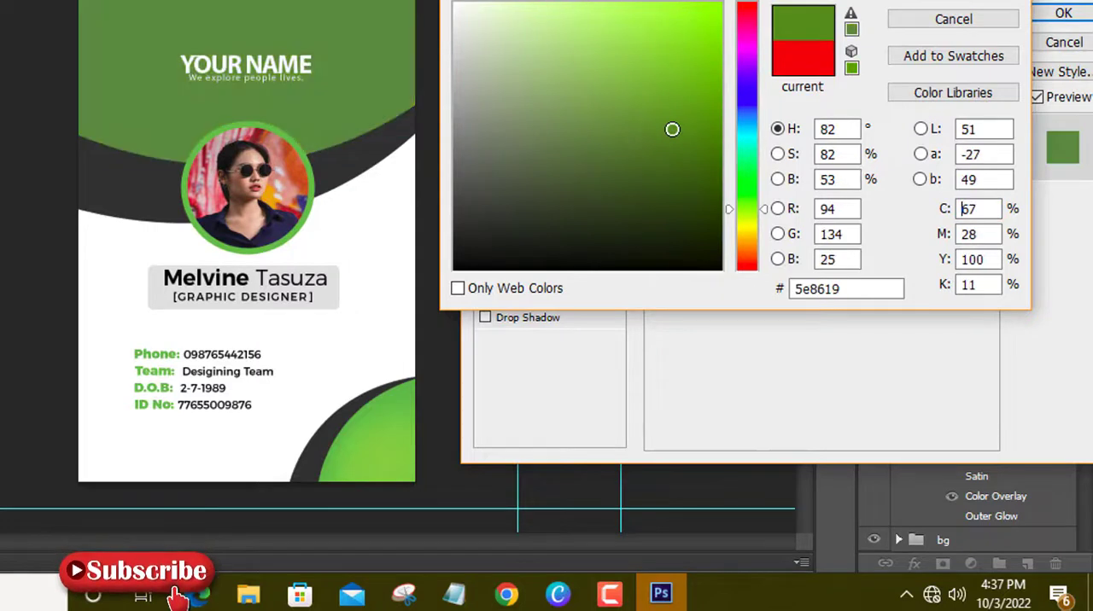
{"action": "left_click", "coordinate": [700, 179]}
{"action": "left_click", "coordinate": [743, 197]}
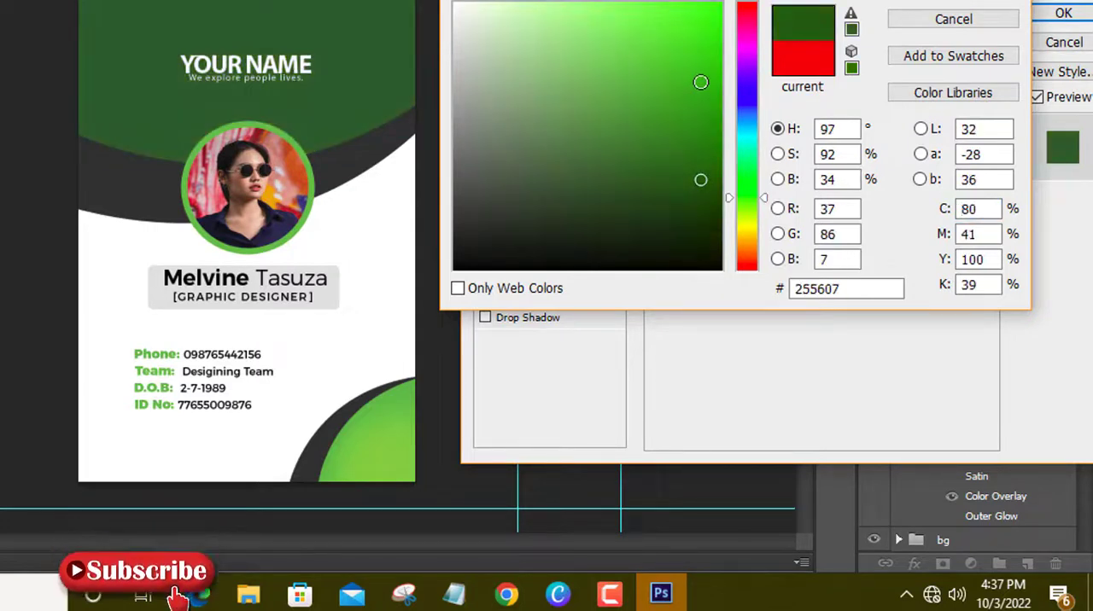
{"action": "left_click", "coordinate": [700, 82]}
{"action": "left_click", "coordinate": [700, 38]}
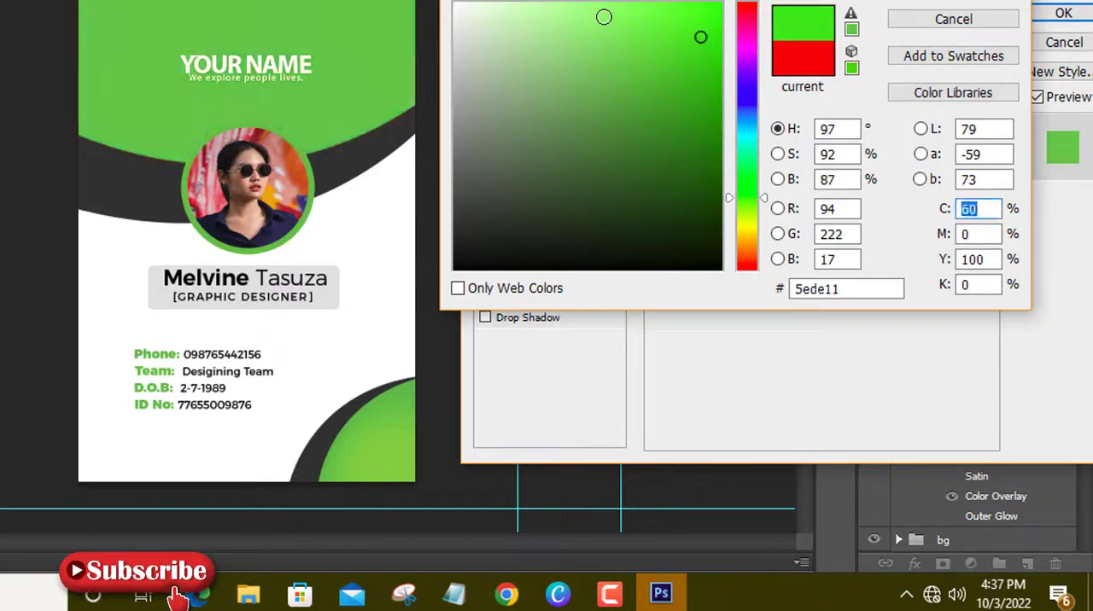
{"action": "left_click", "coordinate": [604, 17]}
Try blue 1094d8 and purple d94bea as the header's overlay colour.
{"action": "left_click", "coordinate": [739, 147]}
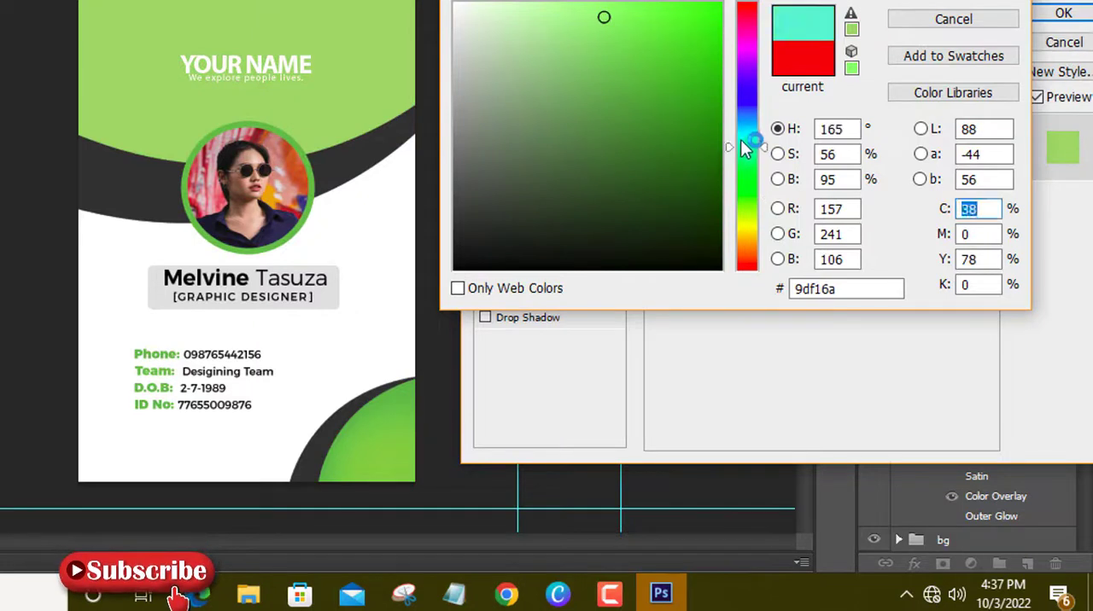
{"action": "left_click", "coordinate": [747, 120]}
{"action": "left_click", "coordinate": [699, 43]}
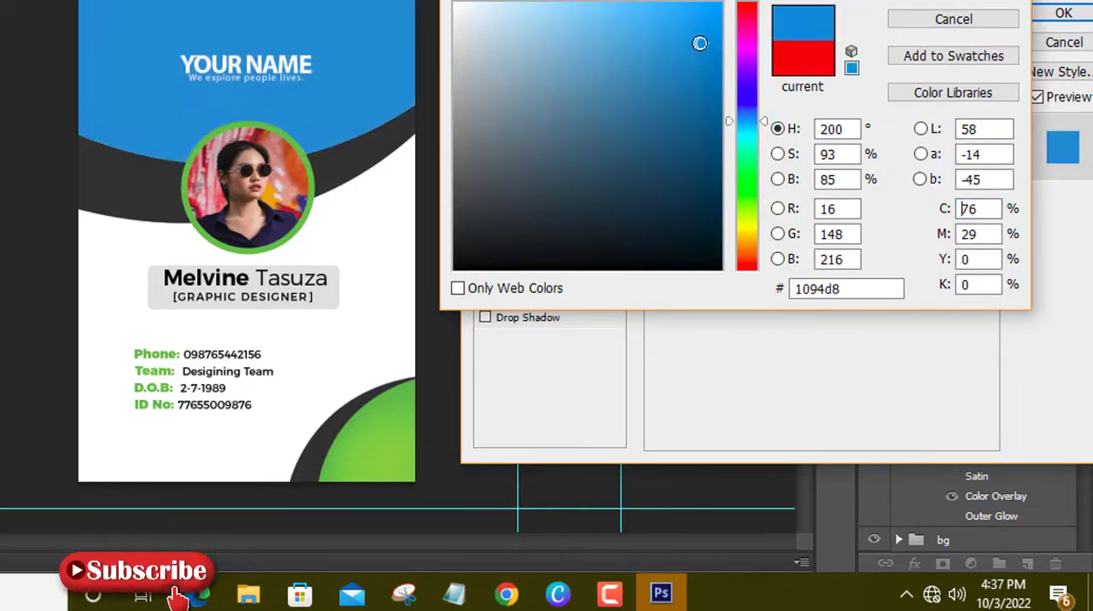
{"action": "left_click", "coordinate": [746, 52]}
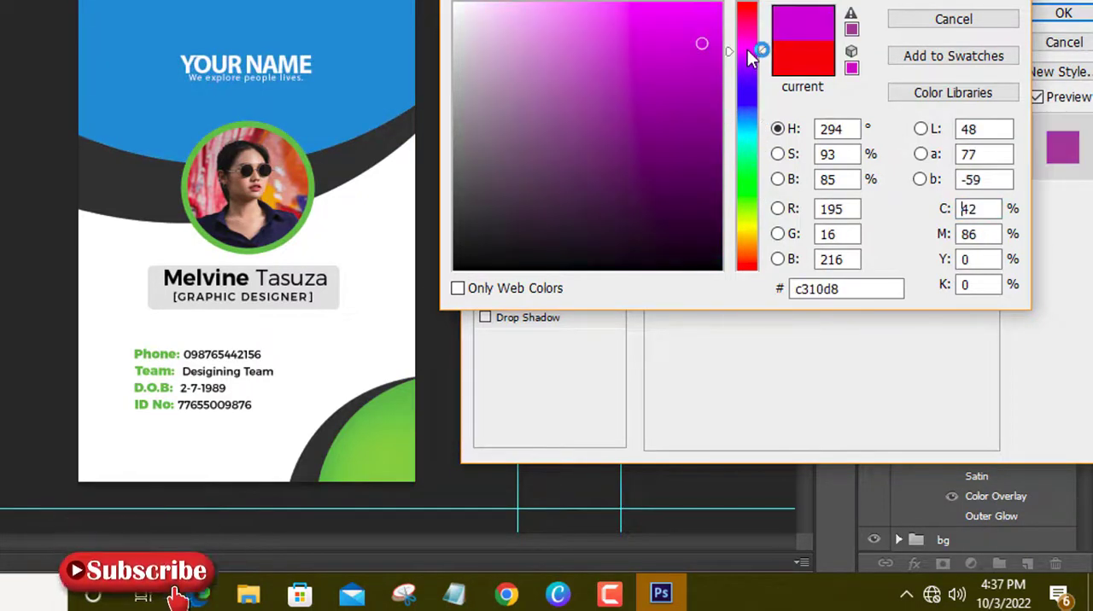
{"action": "left_click", "coordinate": [706, 9]}
{"action": "left_click", "coordinate": [635, 24]}
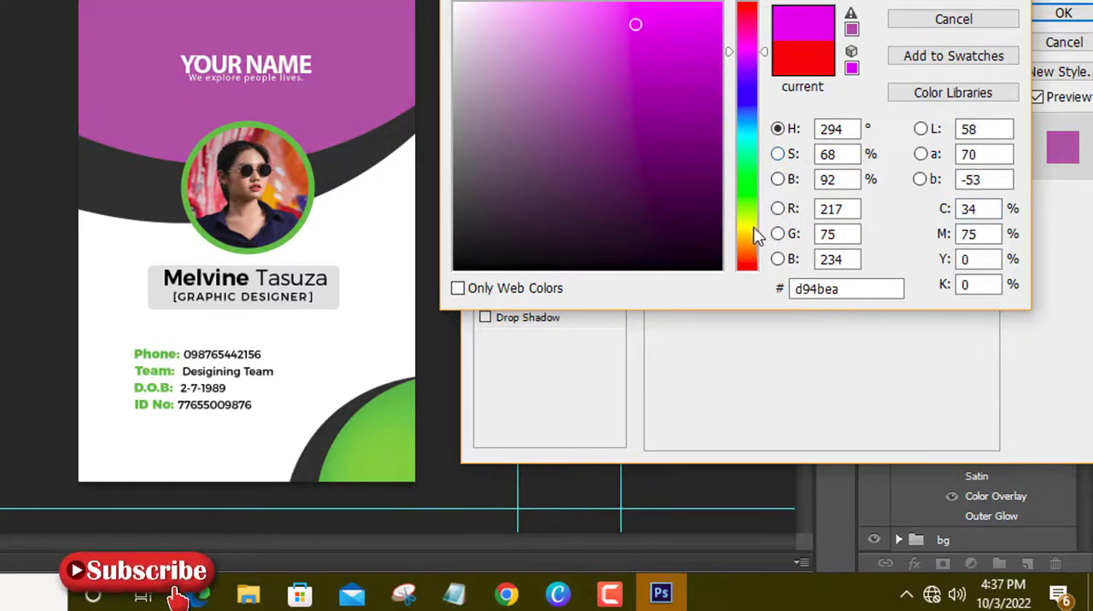
Compare yellow shades for the header overlay, set its colour to f0d418, and apply the layer style.
{"action": "left_click", "coordinate": [748, 230]}
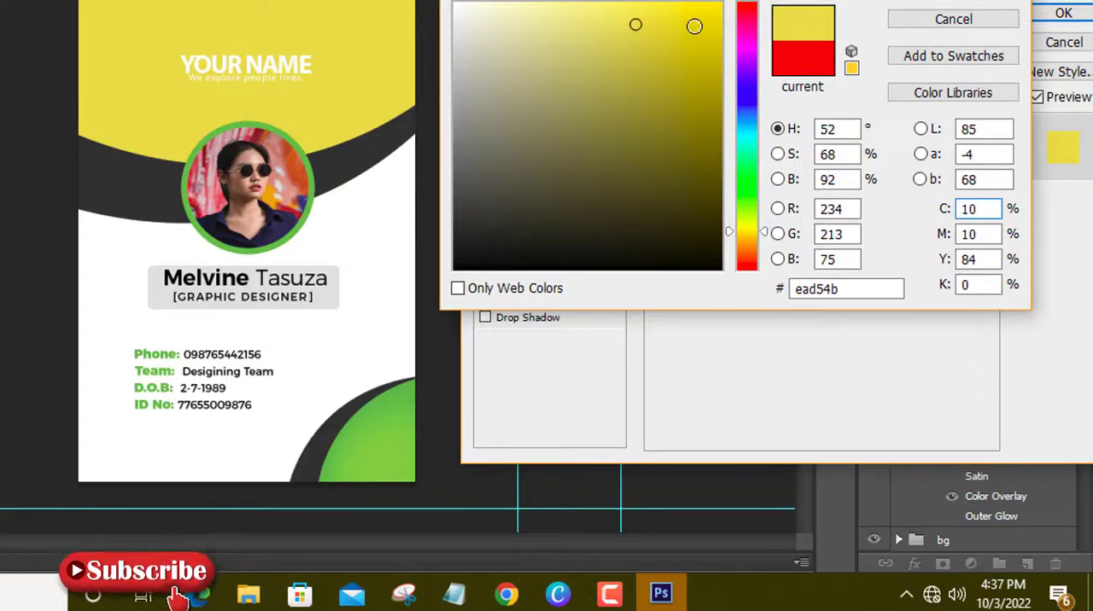
{"action": "left_click", "coordinate": [694, 27]}
{"action": "left_click", "coordinate": [704, 70]}
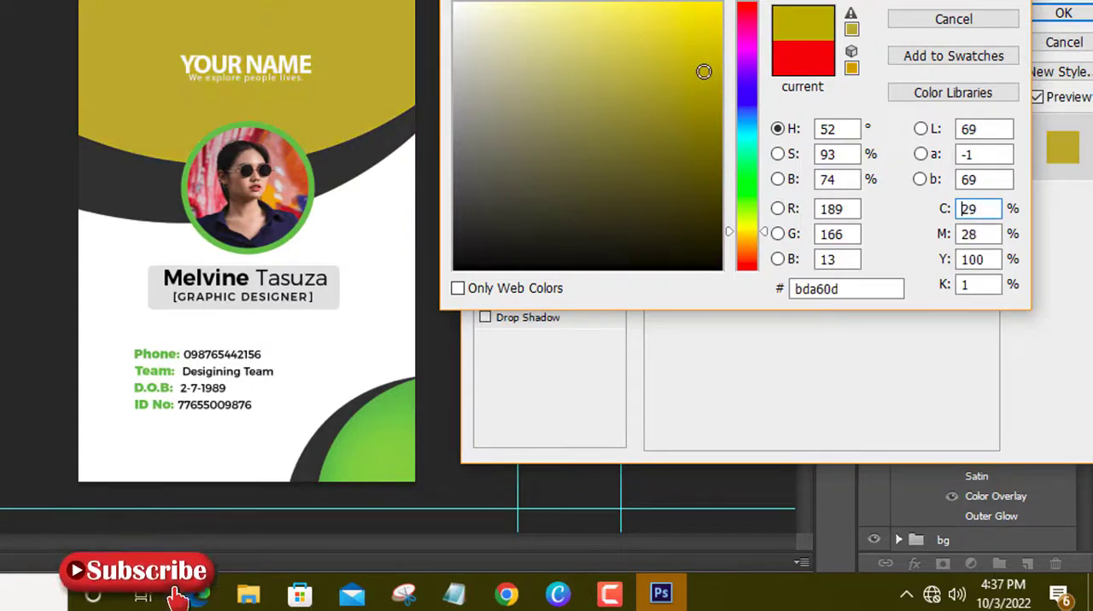
{"action": "left_click", "coordinate": [716, 7]}
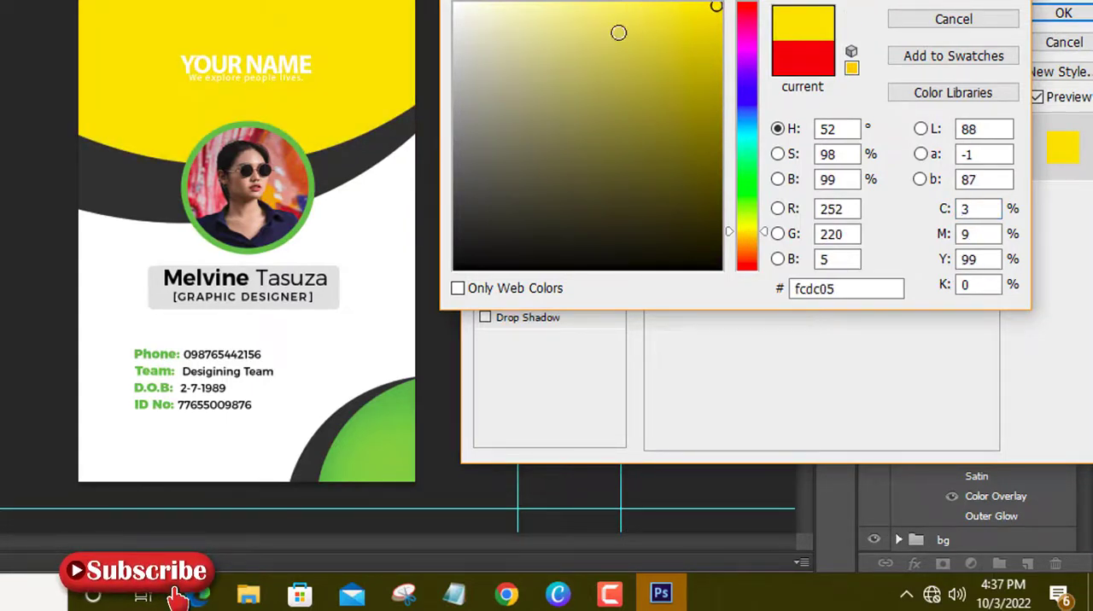
{"action": "left_click", "coordinate": [535, 37]}
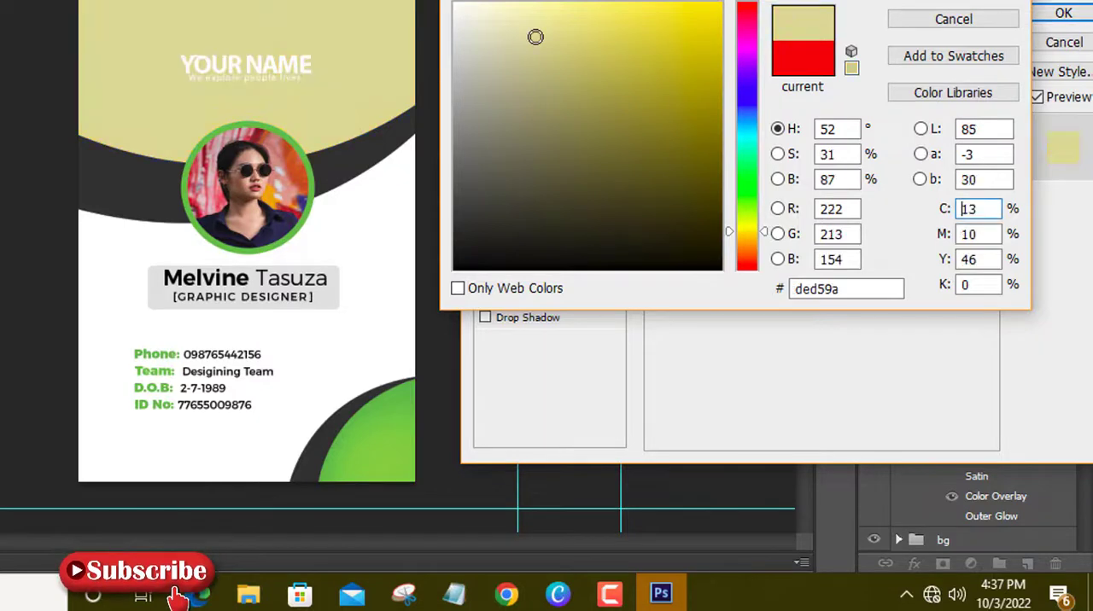
{"action": "left_click", "coordinate": [695, 18]}
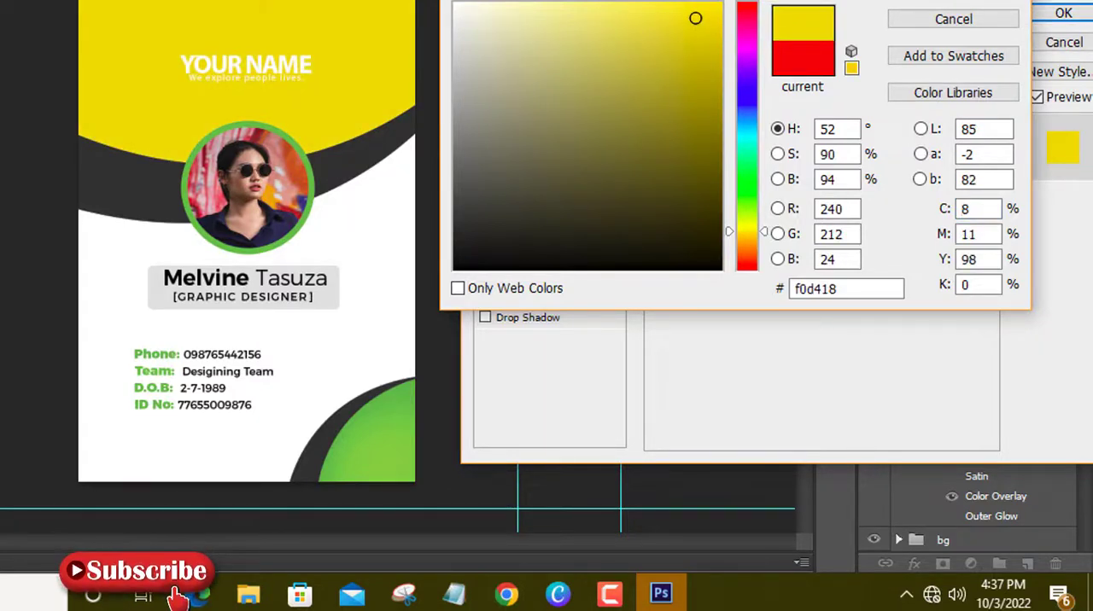
{"action": "left_click", "coordinate": [1063, 13]}
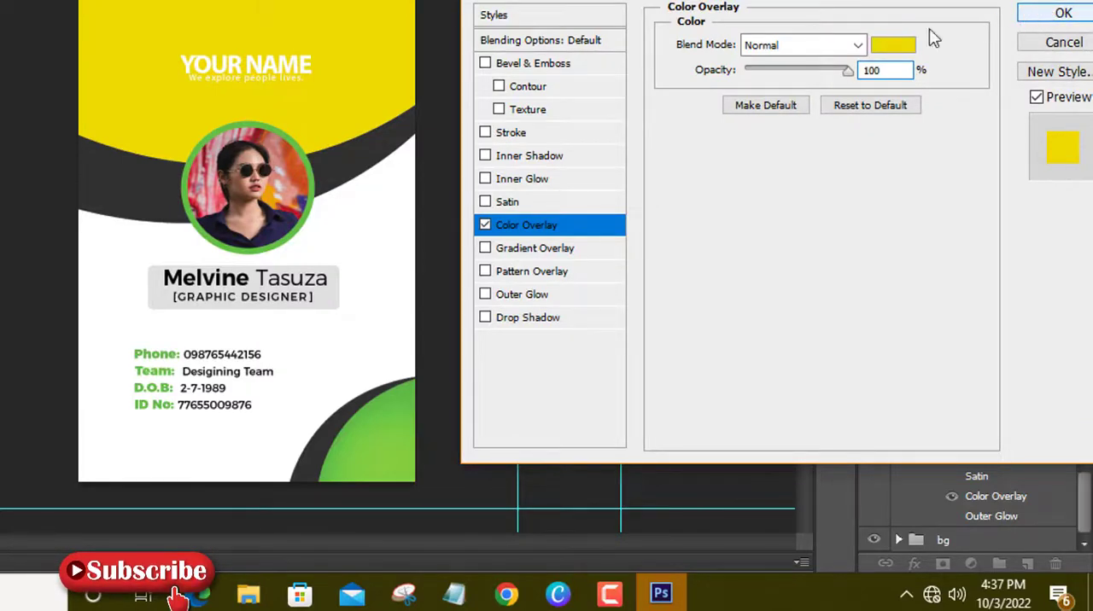
{"action": "key", "text": "Return"}
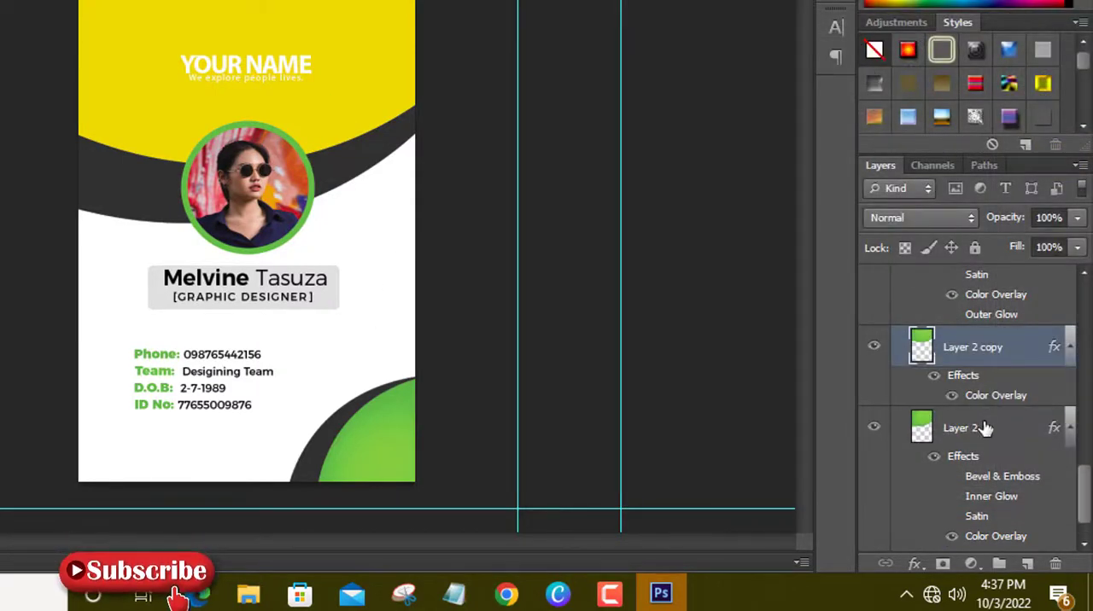
Add a Color Overlay to Layer 2 copy 3, the green corner shape, sampling the header's yellow efd41a as its colour.
{"action": "scroll", "coordinate": [988, 450], "scroll_direction": "up", "scroll_amount": 5}
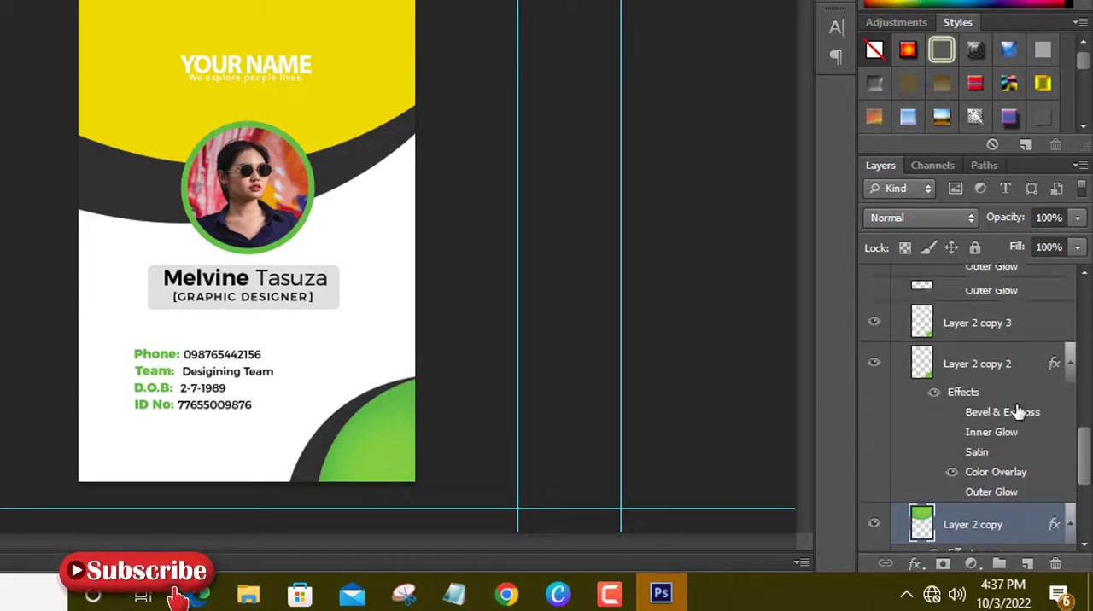
{"action": "scroll", "coordinate": [939, 408], "scroll_direction": "up", "scroll_amount": 3}
{"action": "left_click", "coordinate": [874, 422]}
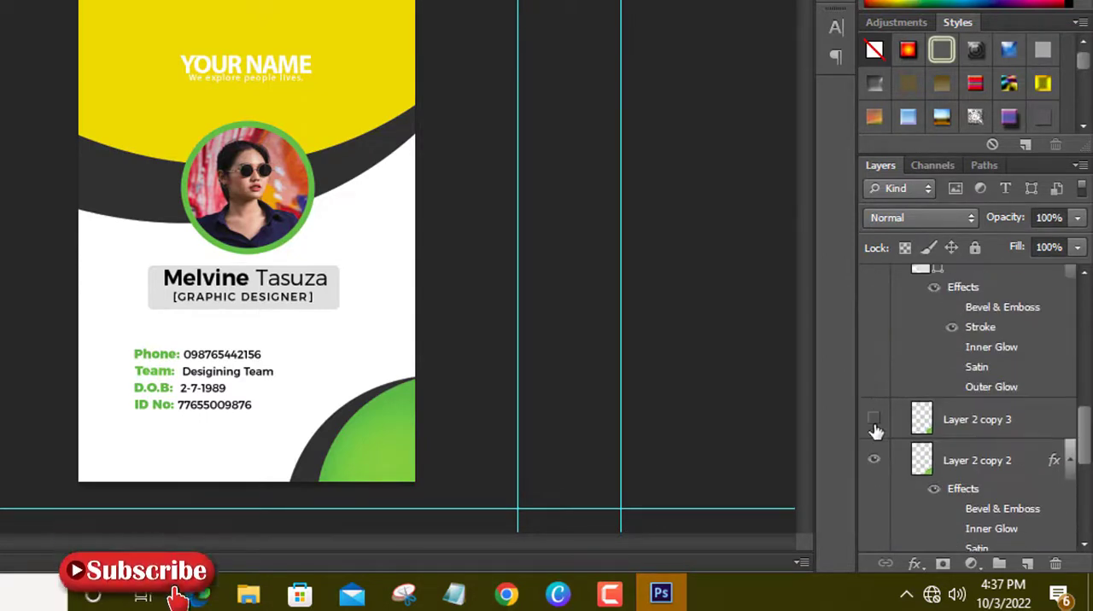
{"action": "left_click", "coordinate": [874, 422]}
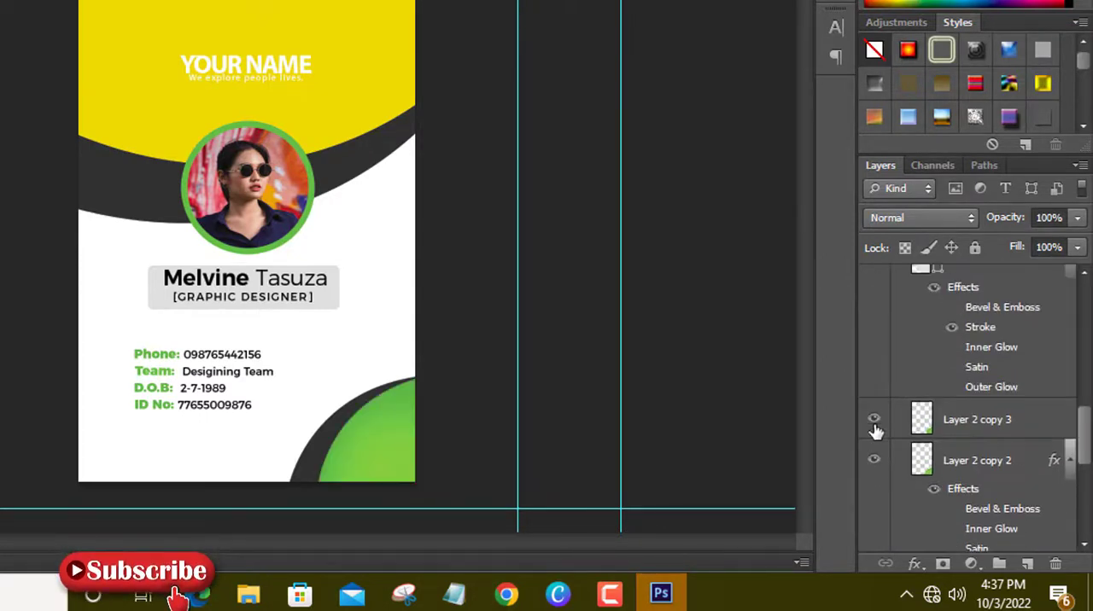
{"action": "double_click", "coordinate": [922, 423]}
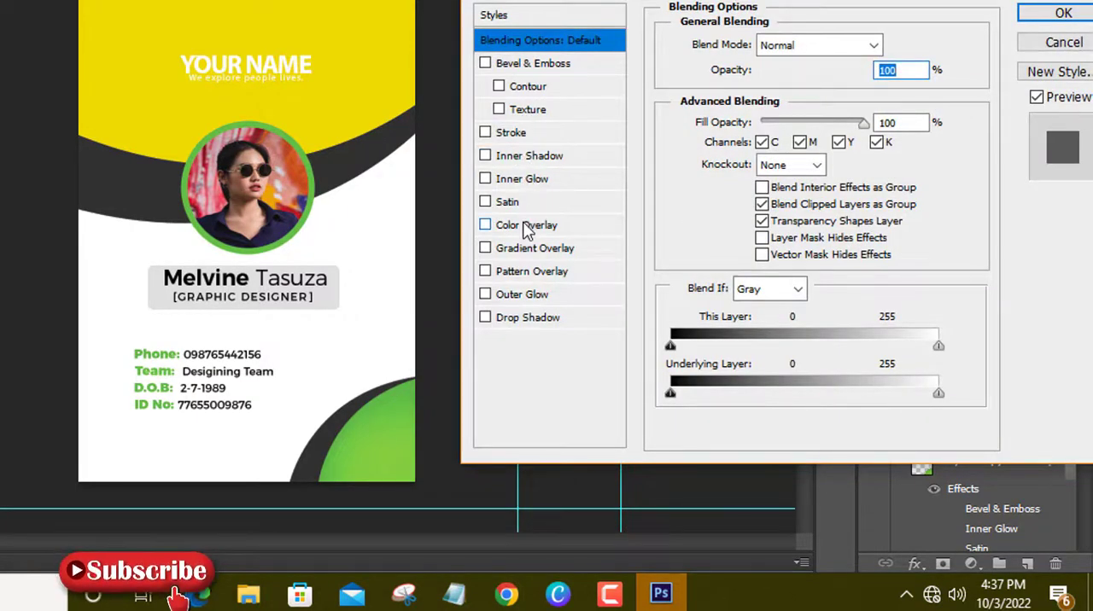
{"action": "left_click", "coordinate": [533, 225]}
{"action": "left_click", "coordinate": [891, 46]}
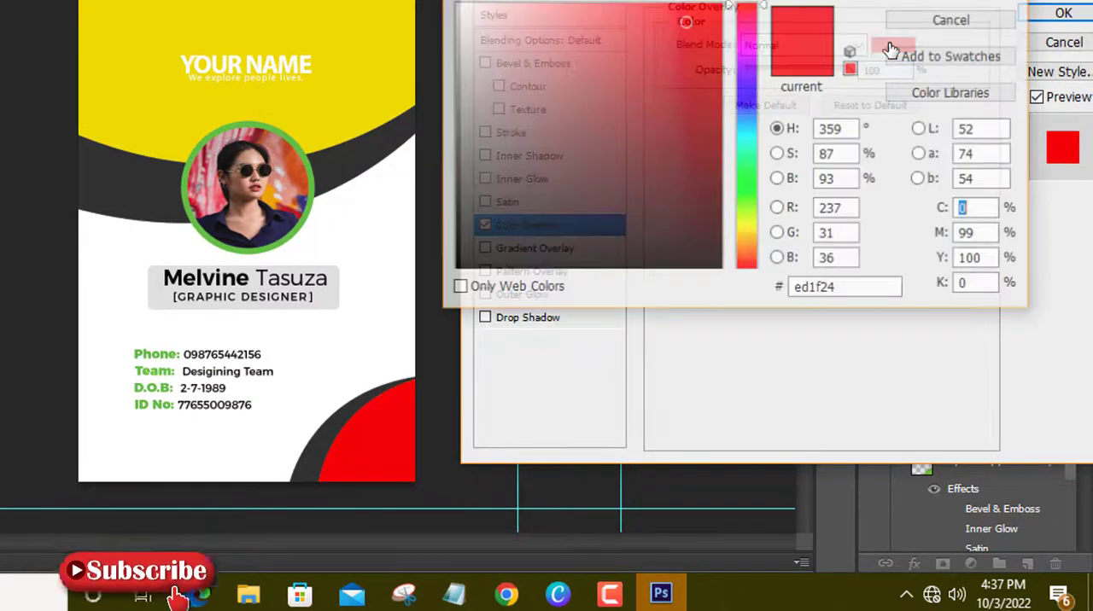
{"action": "left_click", "coordinate": [165, 94]}
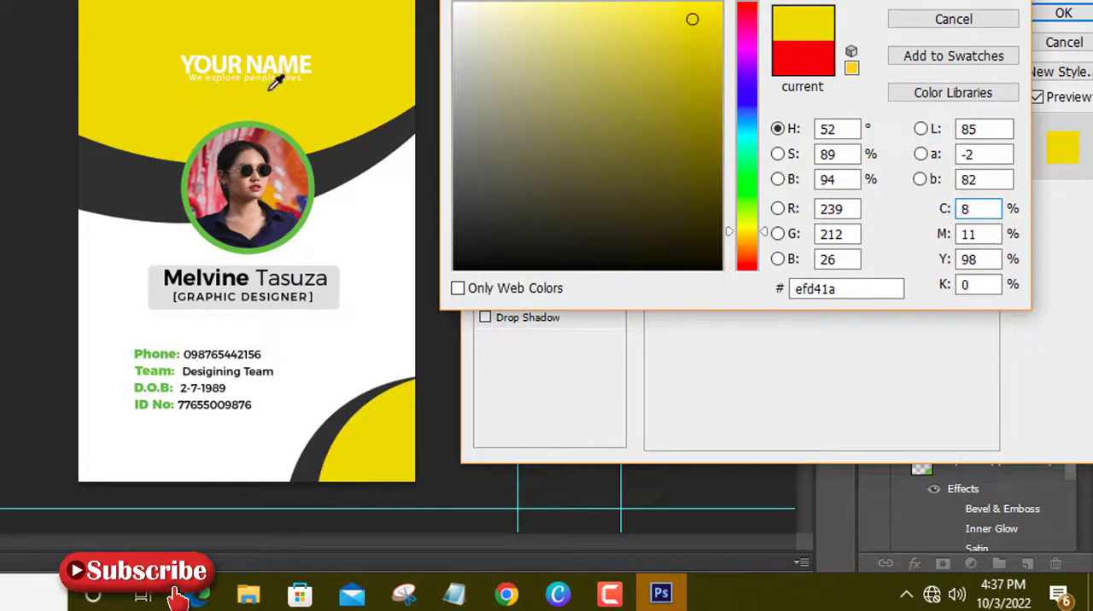
{"action": "left_click", "coordinate": [941, 4]}
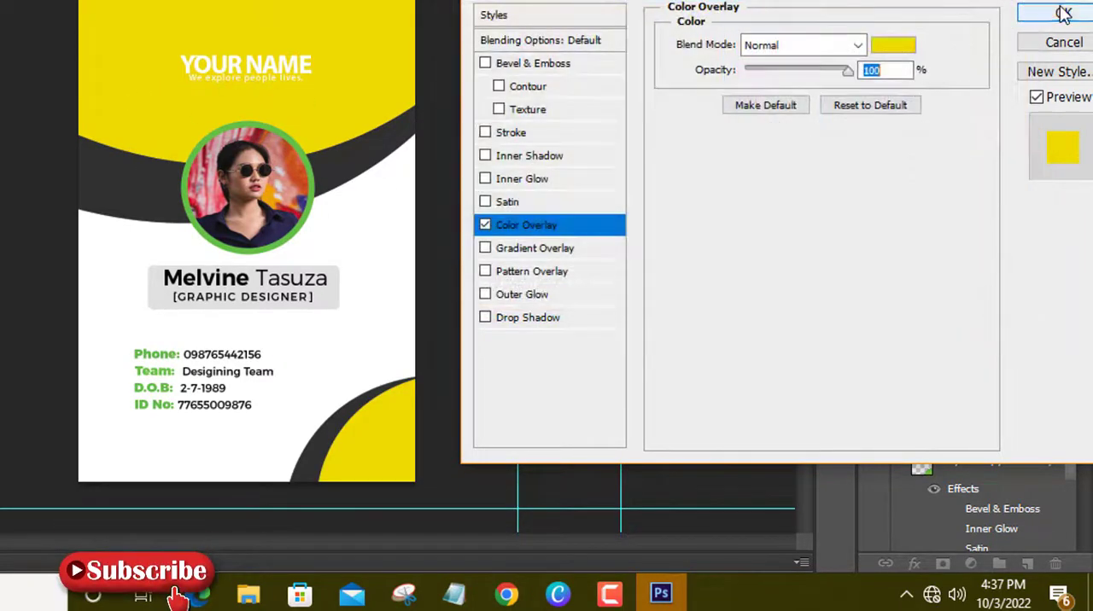
{"action": "left_click", "coordinate": [1064, 14]}
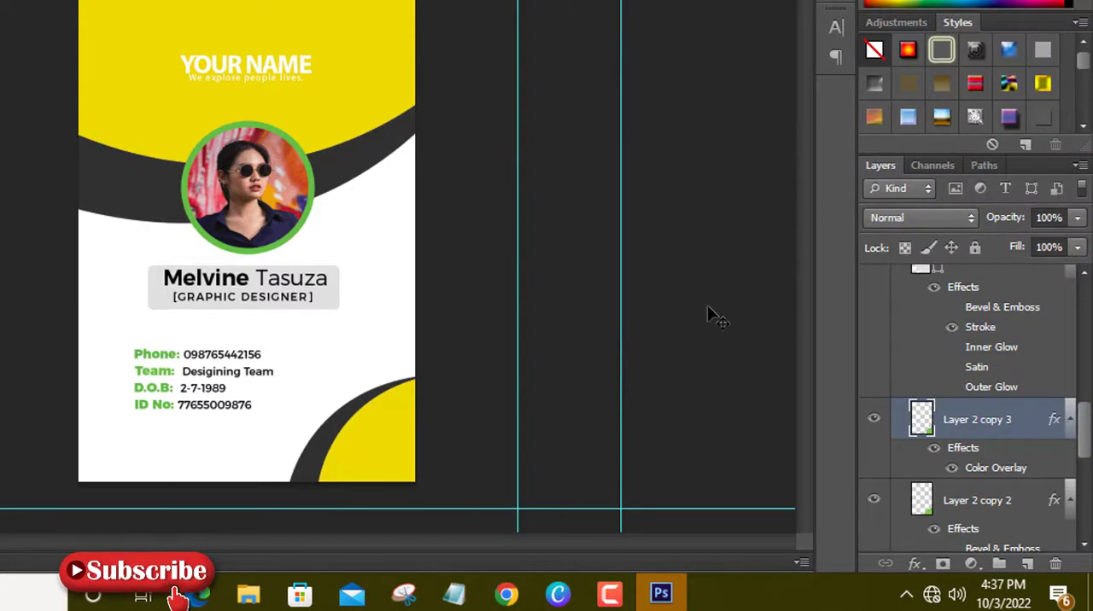
Replace the cardholder's name above the job title with "your name", accepting the font substitution.
{"action": "scroll", "coordinate": [1007, 401], "scroll_direction": "down", "scroll_amount": 8}
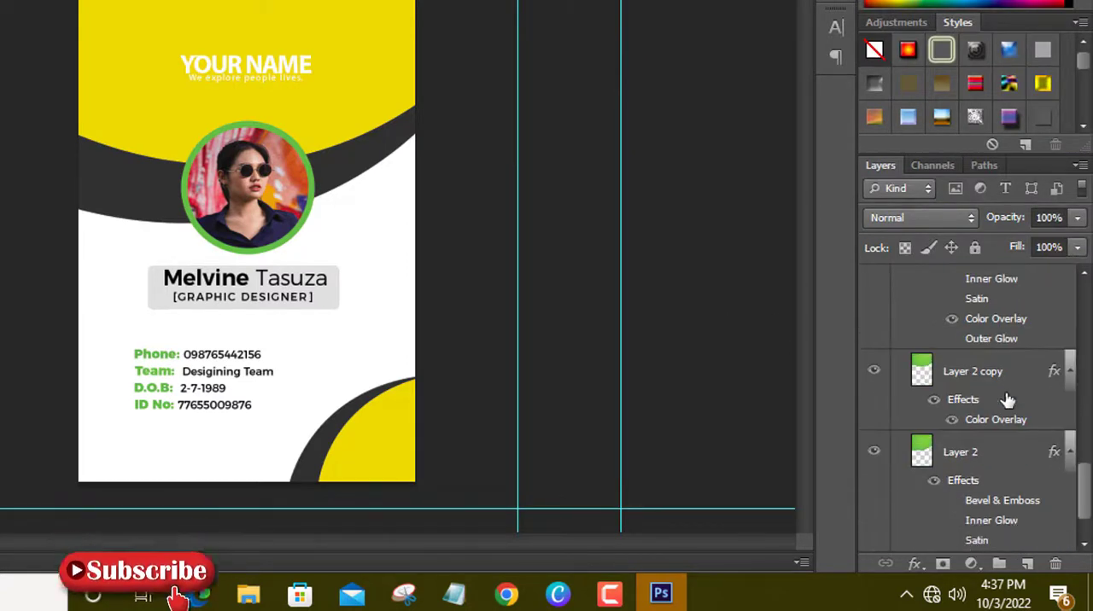
{"action": "scroll", "coordinate": [1008, 401], "scroll_direction": "up", "scroll_amount": 12}
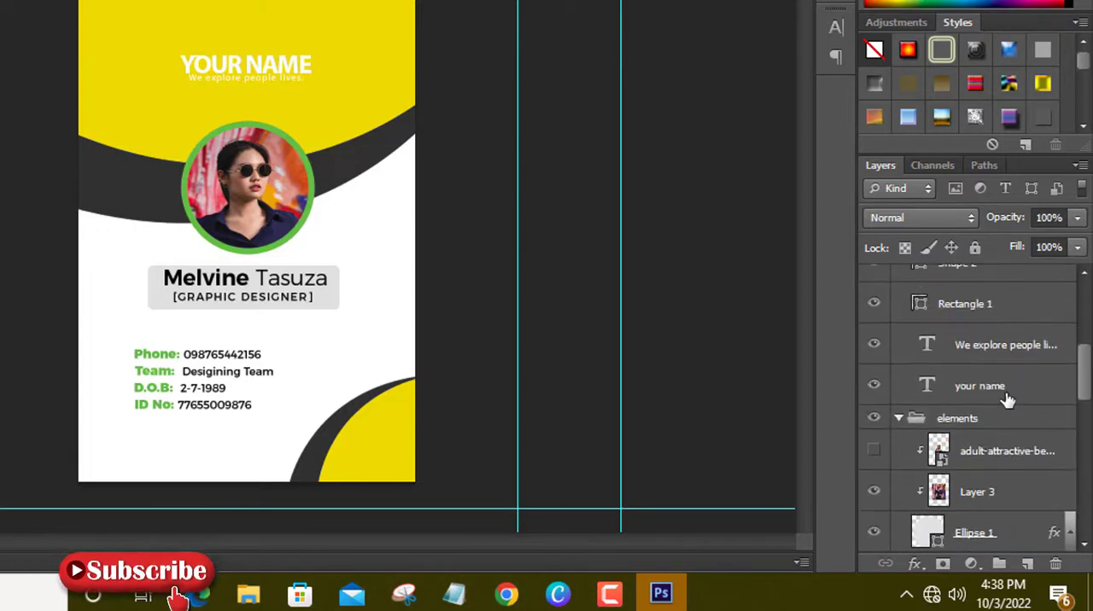
{"action": "scroll", "coordinate": [874, 384], "scroll_direction": "up", "scroll_amount": 5}
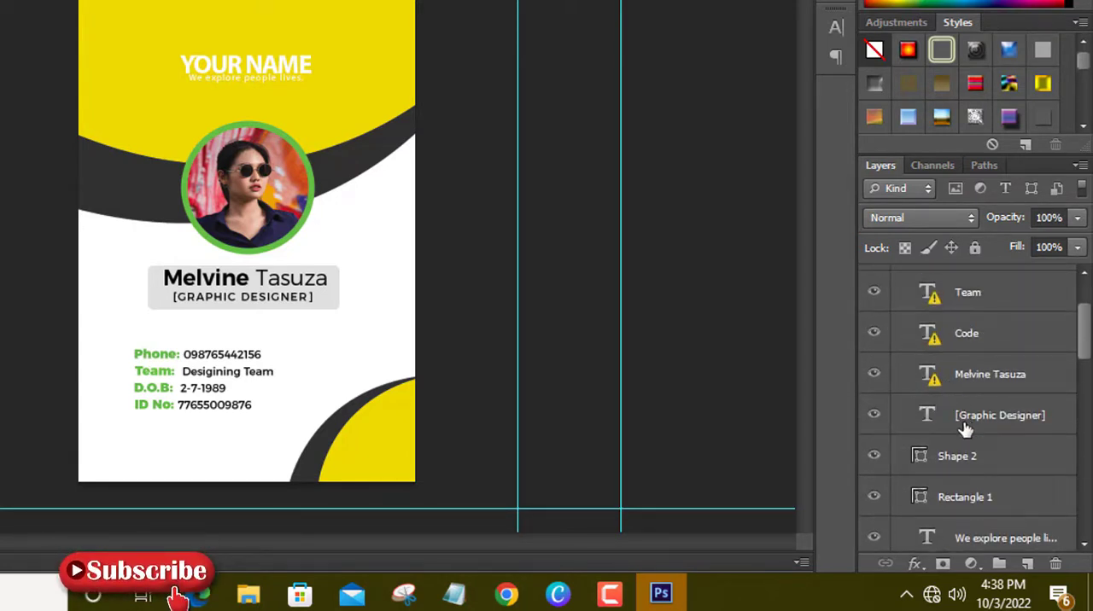
{"action": "left_click", "coordinate": [874, 374]}
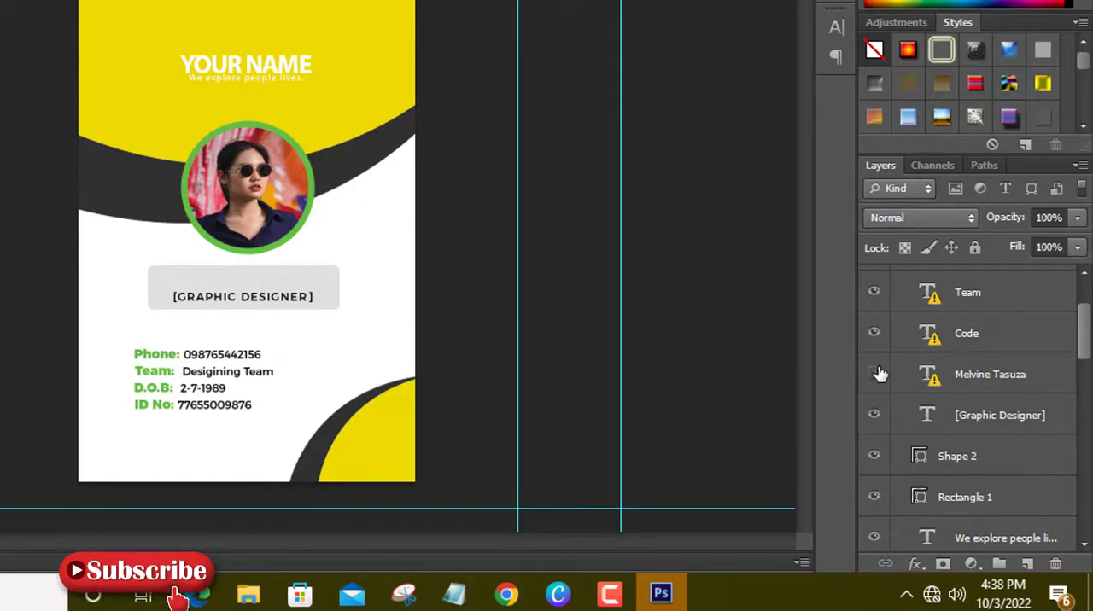
{"action": "left_click", "coordinate": [873, 374]}
{"action": "left_click", "coordinate": [1004, 374]}
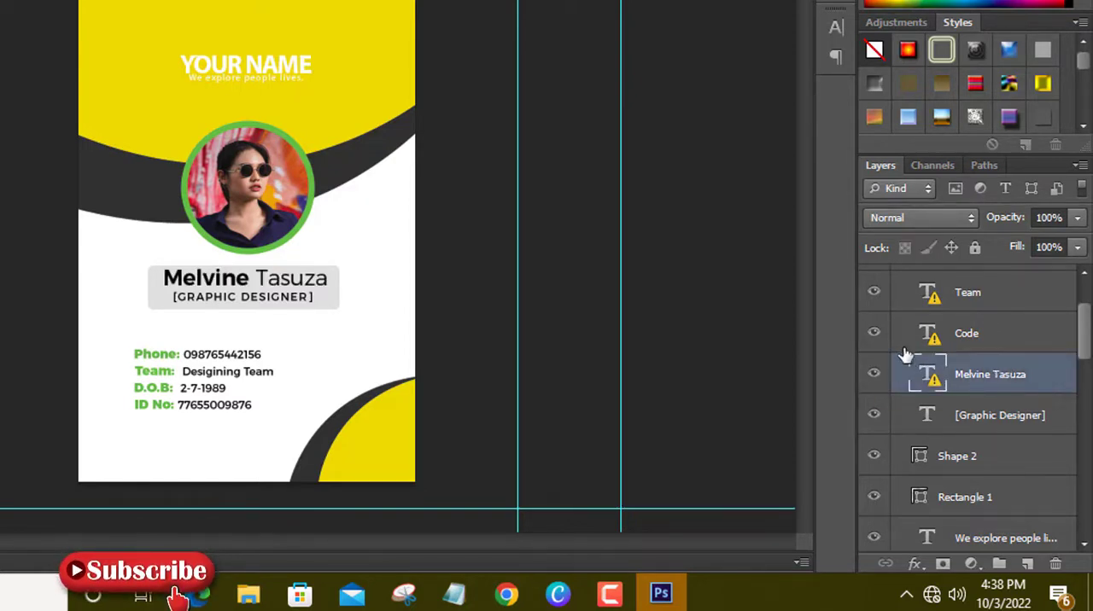
{"action": "double_click", "coordinate": [922, 376]}
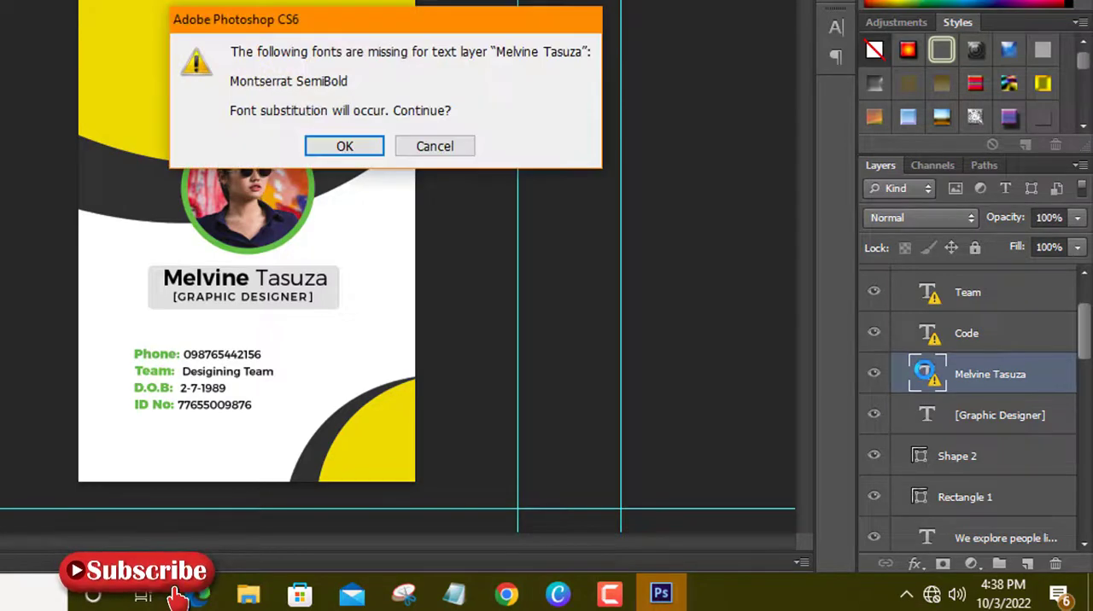
{"action": "left_click", "coordinate": [345, 147]}
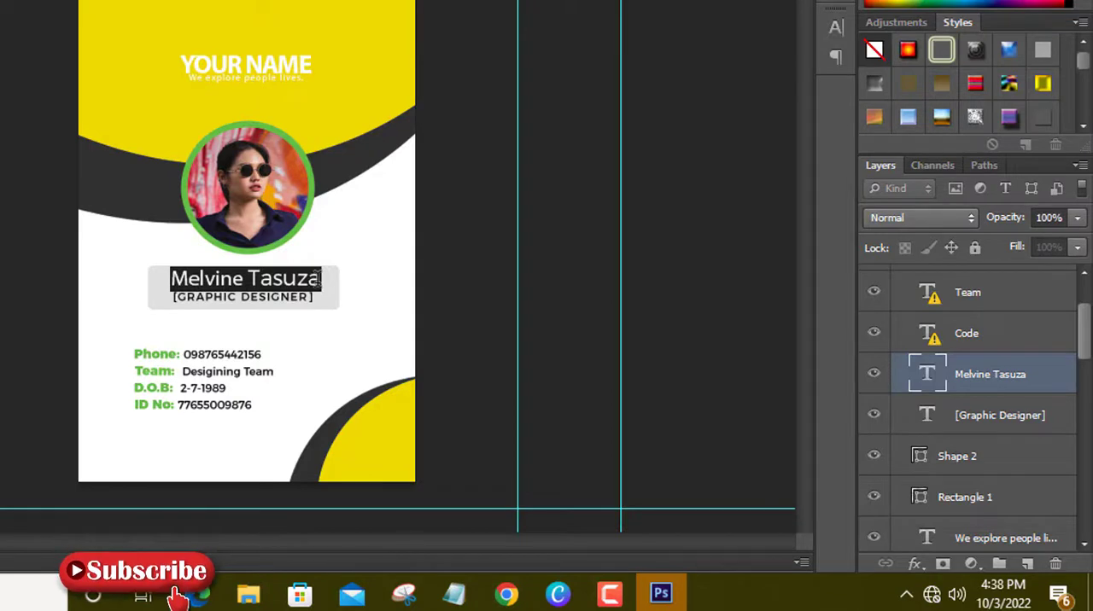
{"action": "key", "text": "BackSpace"}
{"action": "type", "text": "y"}
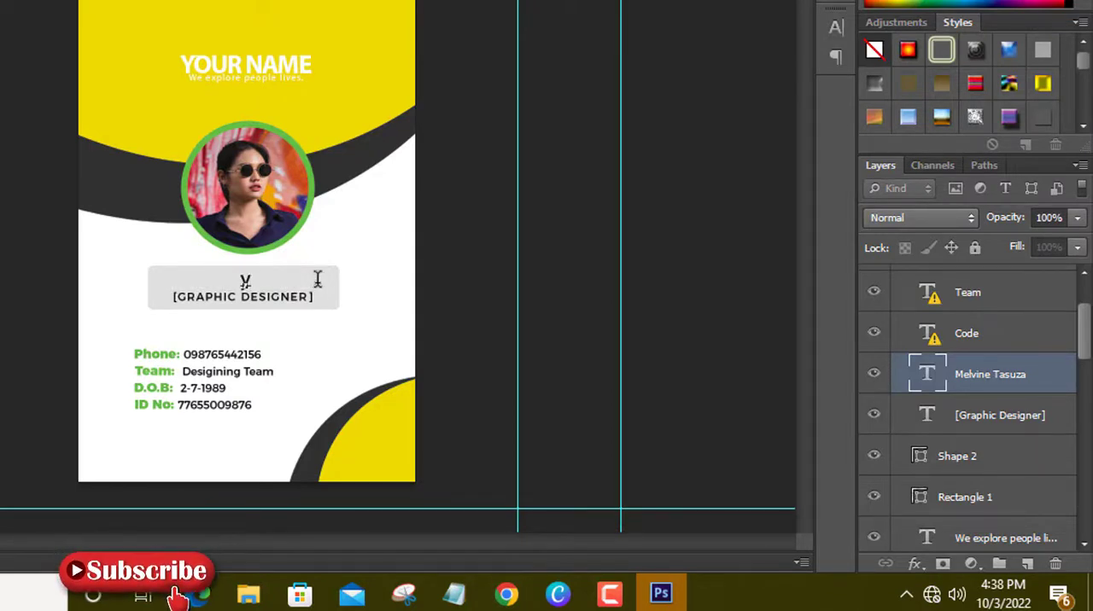
{"action": "type", "text": "our name"}
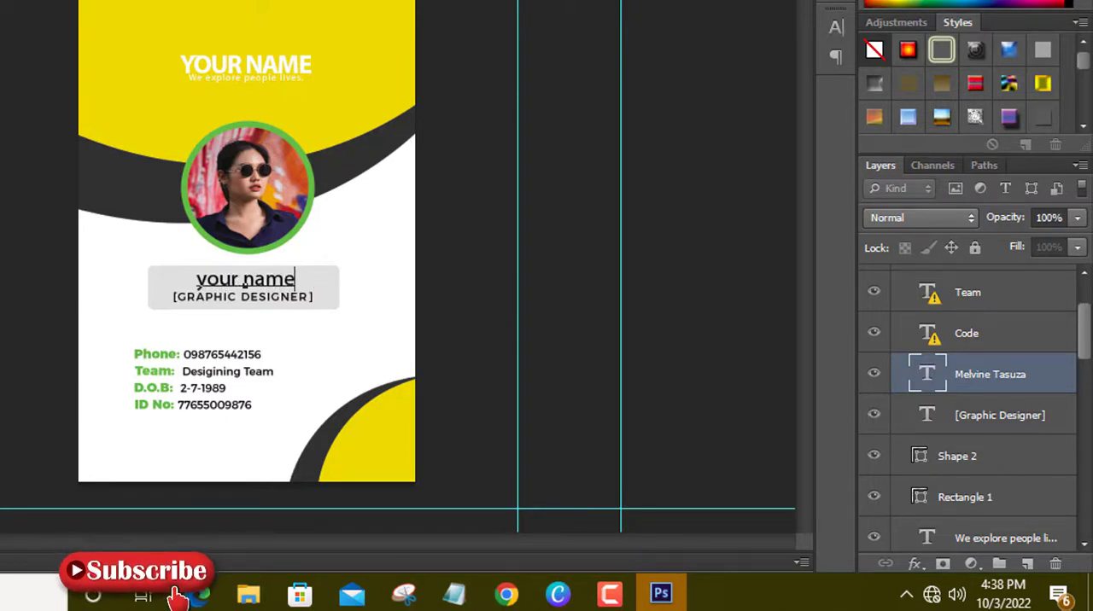
{"action": "key", "text": "ctrl+Return"}
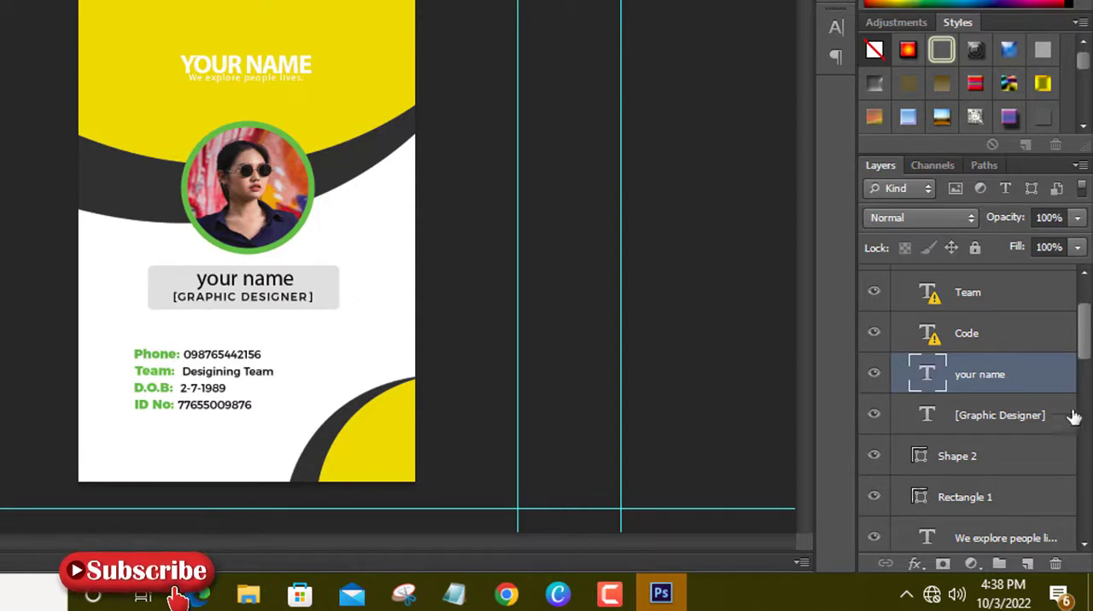
Toggle the visibility of the job title, Code, Phone and Team text layers to identify each one on the card.
{"action": "left_click", "coordinate": [872, 417]}
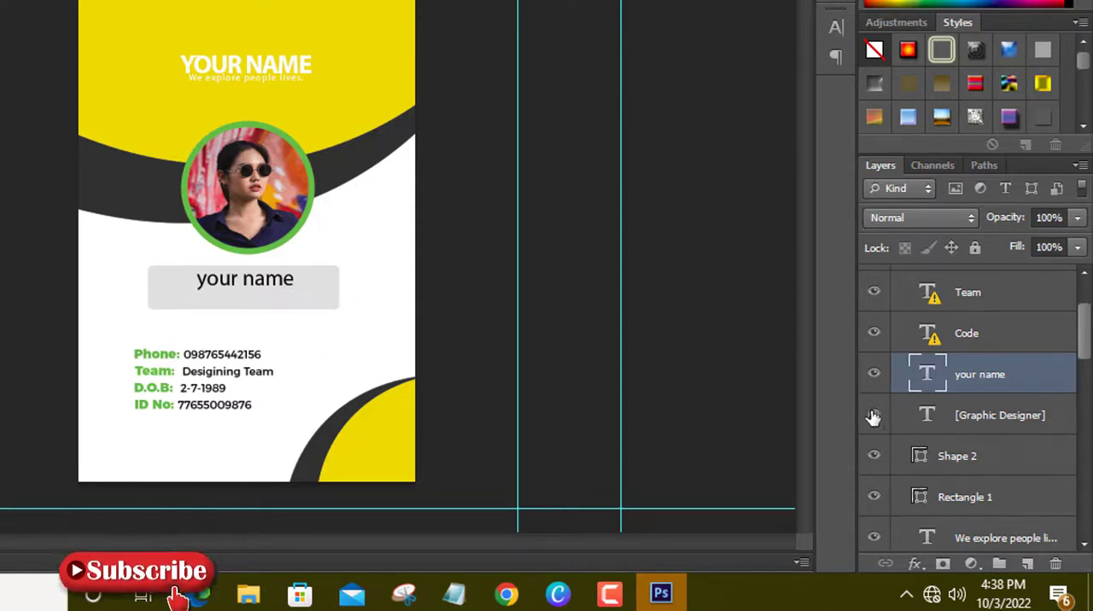
{"action": "left_click", "coordinate": [874, 416]}
{"action": "left_click", "coordinate": [978, 417]}
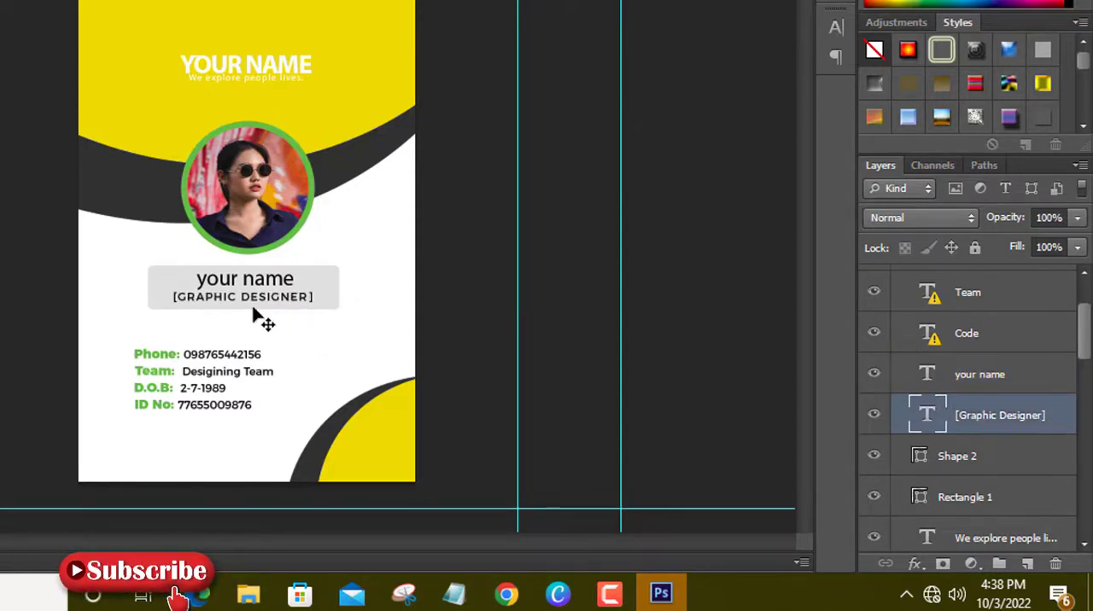
{"action": "left_click", "coordinate": [875, 416]}
{"action": "left_click", "coordinate": [875, 416]}
{"action": "scroll", "coordinate": [1022, 391], "scroll_direction": "up", "scroll_amount": 1}
{"action": "left_click", "coordinate": [874, 382]}
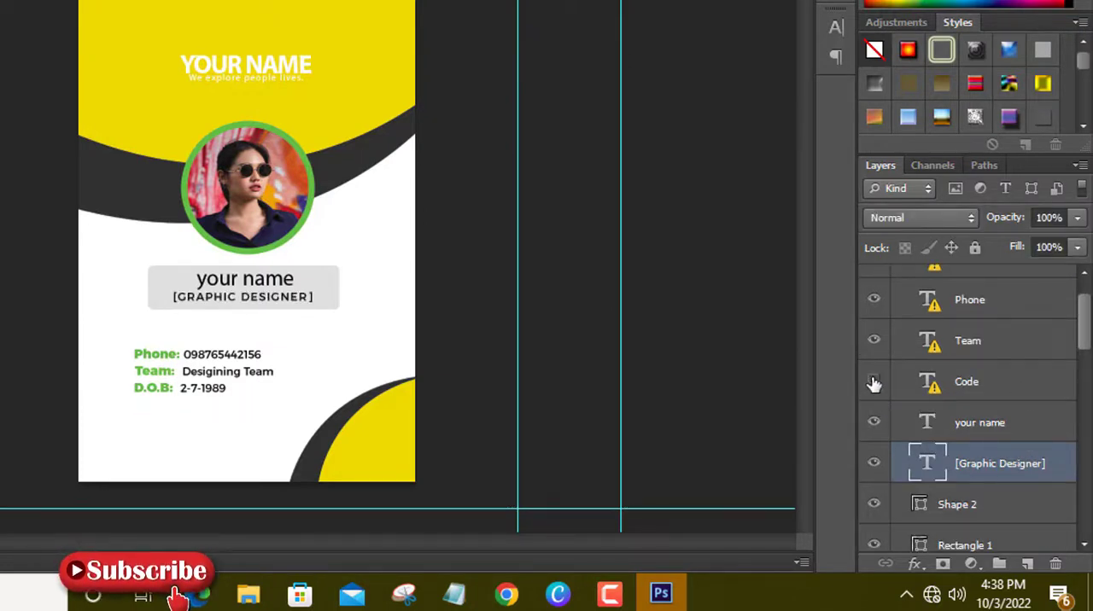
{"action": "left_click", "coordinate": [872, 301]}
{"action": "left_click", "coordinate": [872, 340]}
Review the editable text layers by selecting your name, Code, Team, Phone and DOB in turn.
{"action": "left_click", "coordinate": [945, 422]}
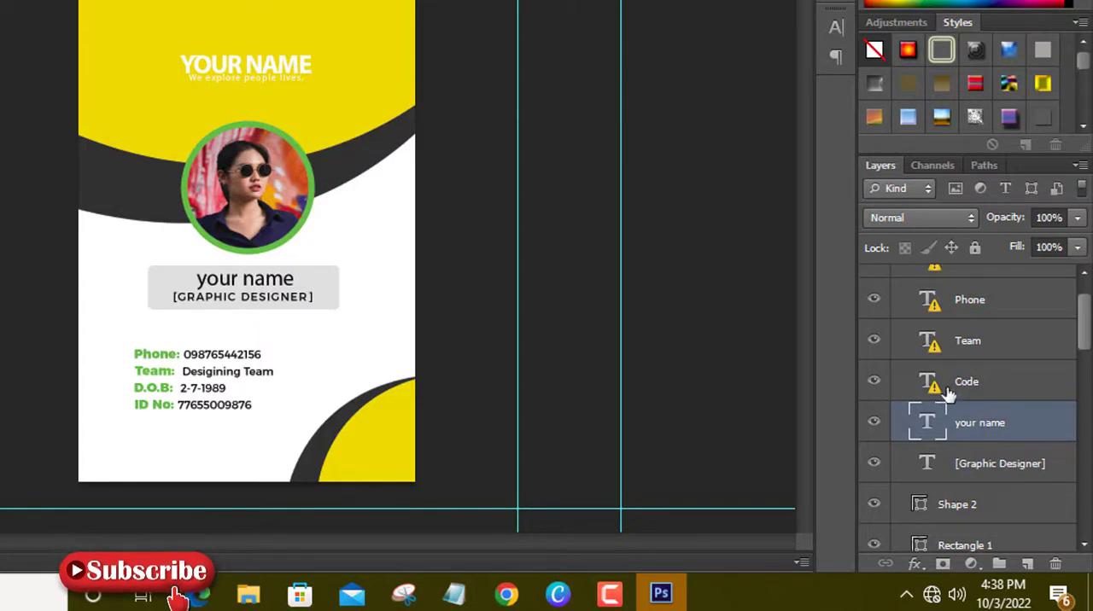
{"action": "left_click", "coordinate": [941, 382]}
{"action": "left_click", "coordinate": [937, 339]}
{"action": "left_click", "coordinate": [930, 300]}
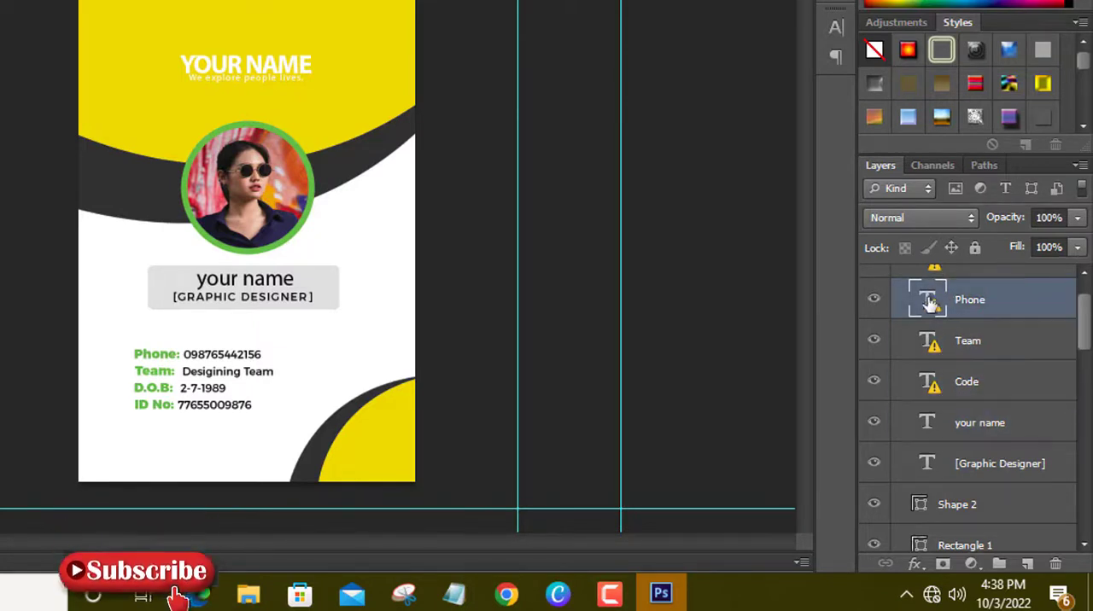
{"action": "scroll", "coordinate": [939, 358], "scroll_direction": "up", "scroll_amount": 1}
{"action": "left_click", "coordinate": [929, 315]}
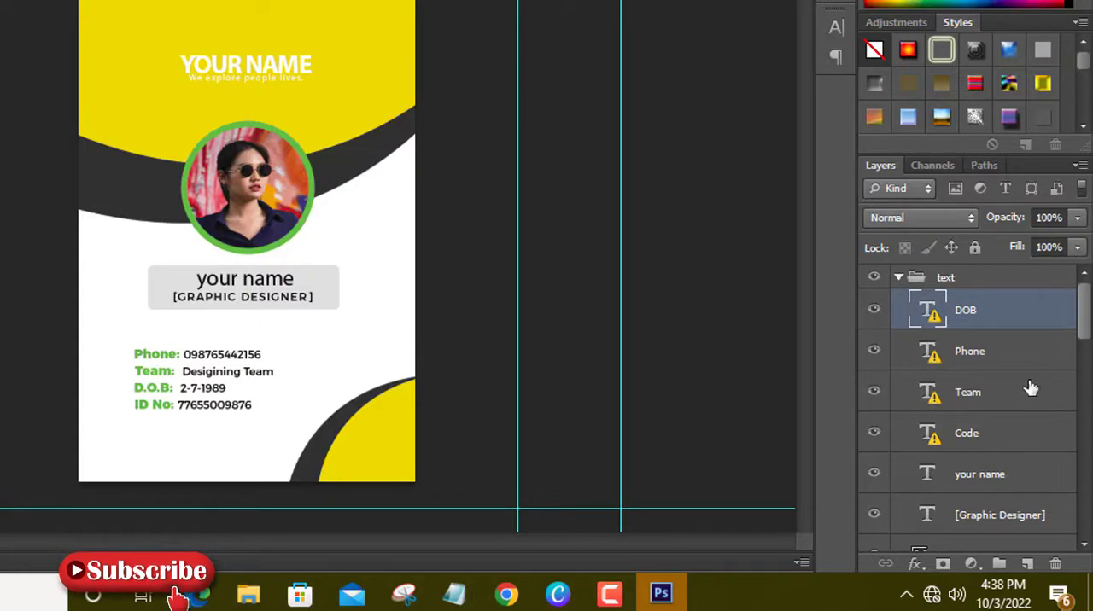
Expand the bg group and try red d71717, cyan 17d5d7, muted teal 608686 and dark 142424 as Shape 1's fill.
{"action": "scroll", "coordinate": [1030, 388], "scroll_direction": "down", "scroll_amount": 10}
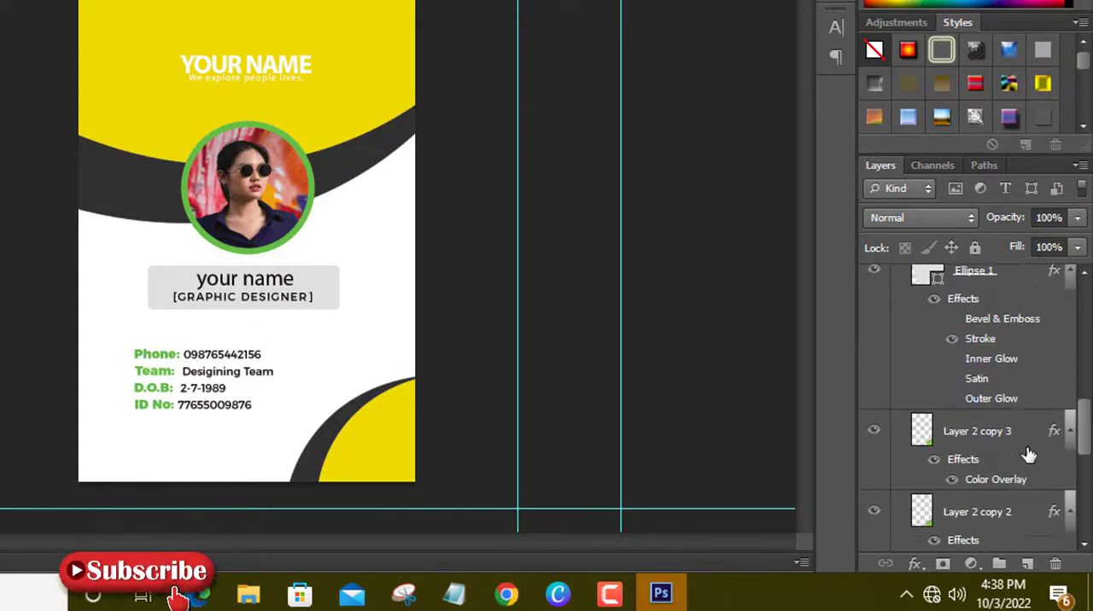
{"action": "scroll", "coordinate": [1029, 455], "scroll_direction": "down", "scroll_amount": 8}
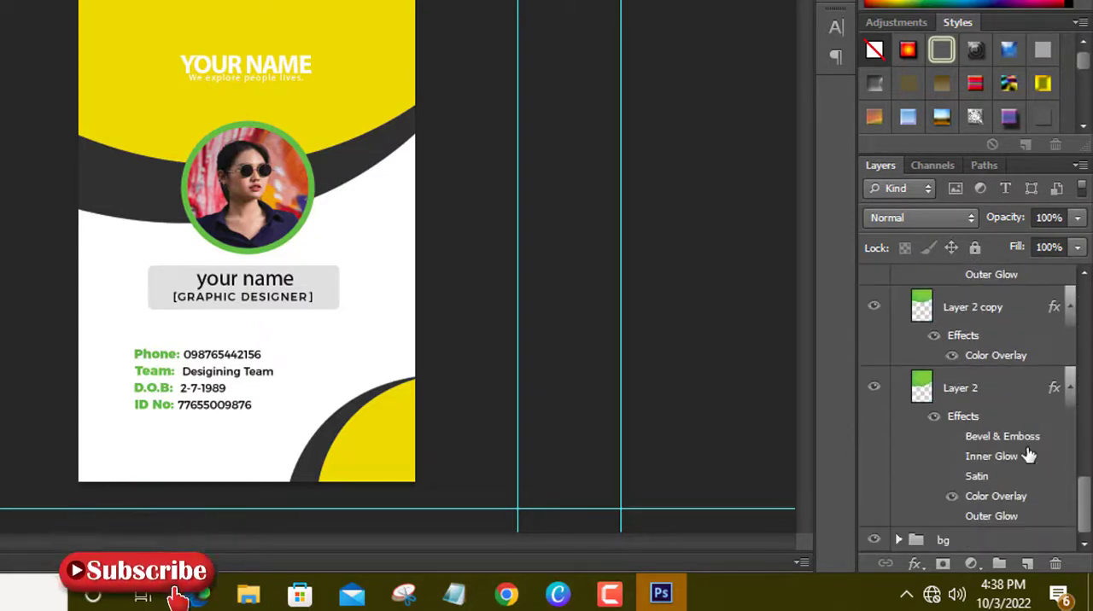
{"action": "left_click", "coordinate": [900, 541]}
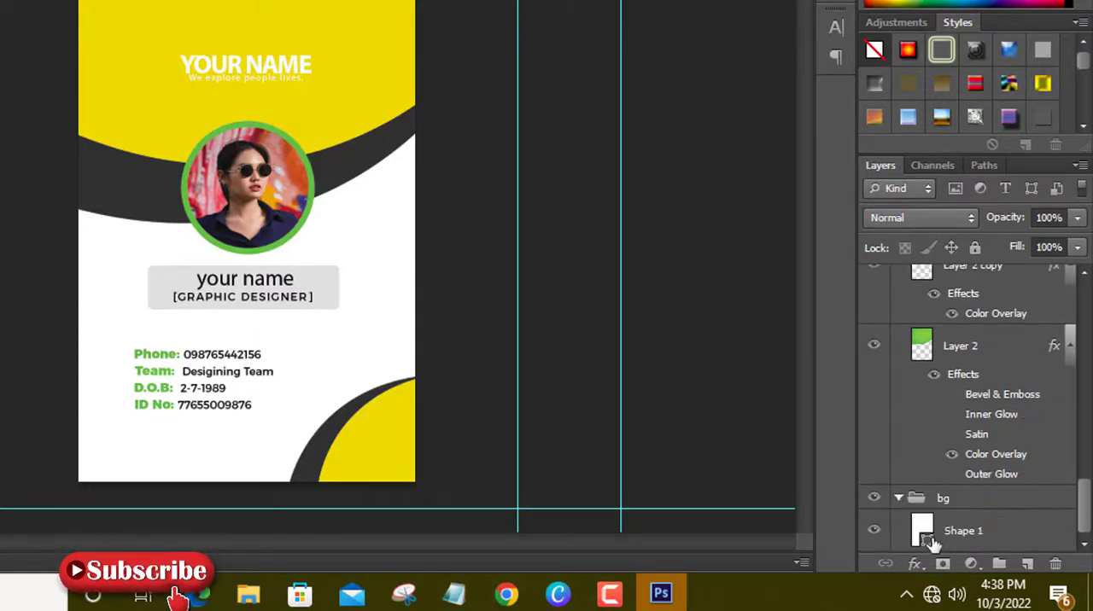
{"action": "double_click", "coordinate": [928, 548]}
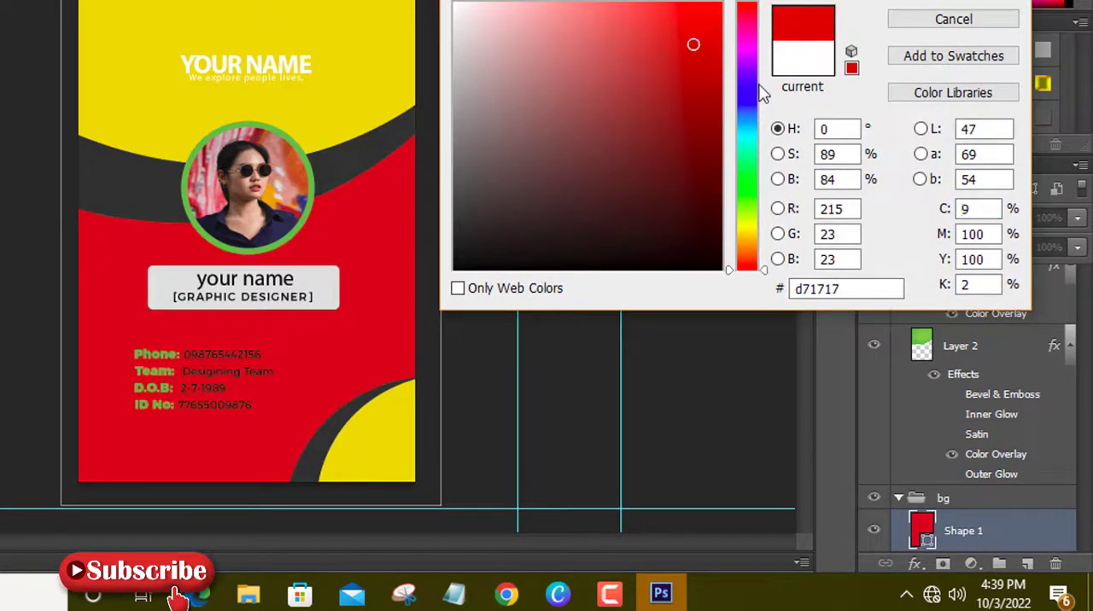
{"action": "left_click", "coordinate": [752, 135]}
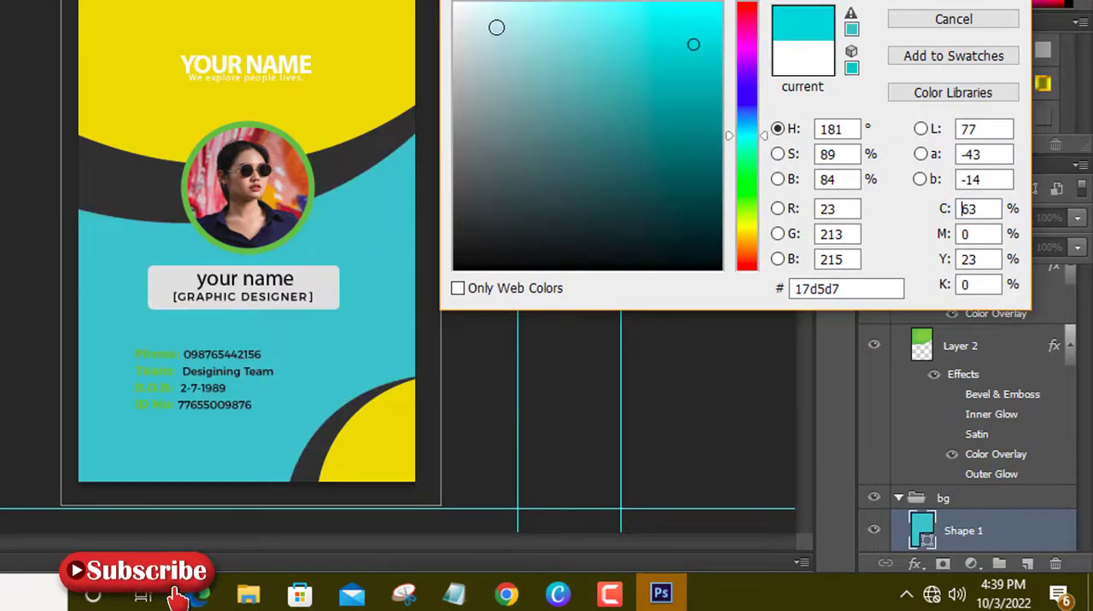
{"action": "left_click", "coordinate": [496, 28]}
{"action": "left_click", "coordinate": [480, 22]}
{"action": "left_click", "coordinate": [547, 166]}
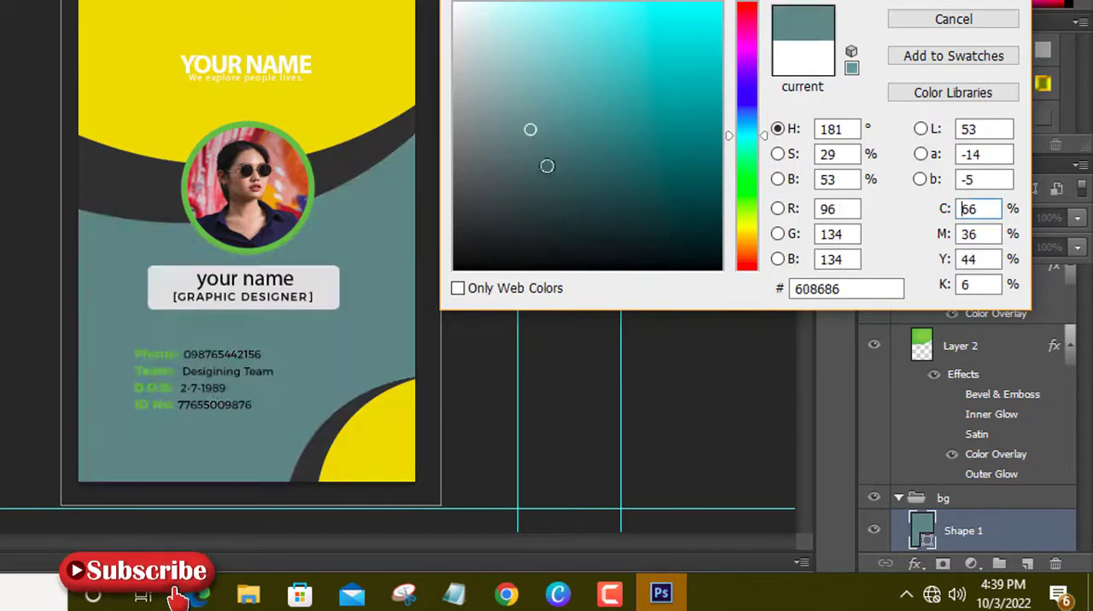
{"action": "left_click", "coordinate": [571, 232]}
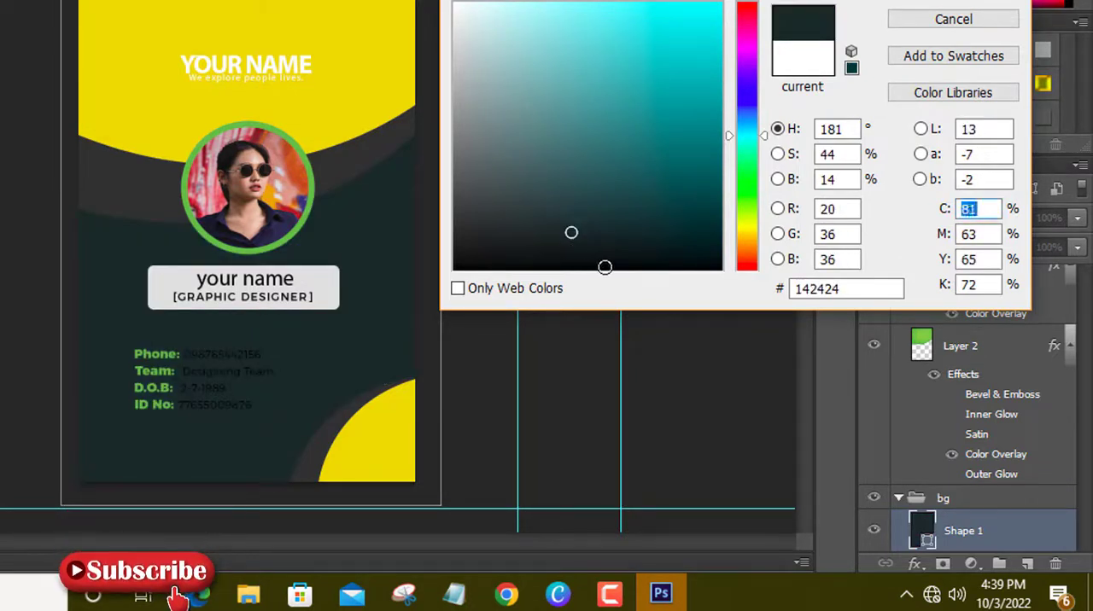
{"action": "left_click", "coordinate": [605, 267]}
{"action": "left_click", "coordinate": [678, 263]}
Try greens such as 2e841e and 1e810b as the fill of the card background, Shape 1.
{"action": "left_click_drag", "start_coordinate": [743, 220], "coordinate": [743, 188]}
{"action": "left_click", "coordinate": [686, 184]}
{"action": "left_click", "coordinate": [662, 131]}
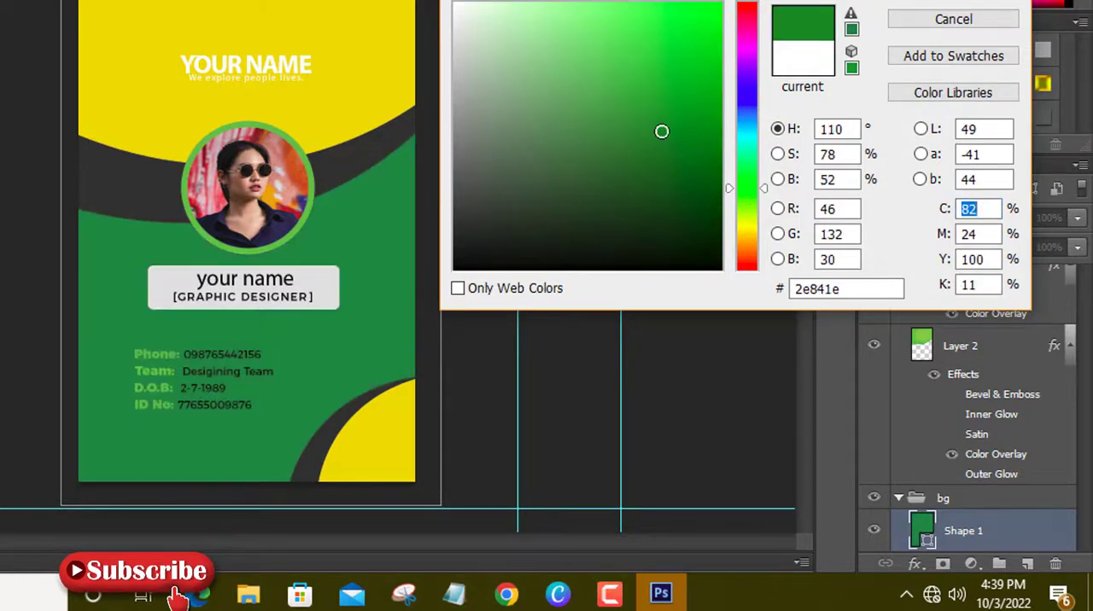
{"action": "left_click", "coordinate": [662, 85]}
{"action": "left_click", "coordinate": [698, 134]}
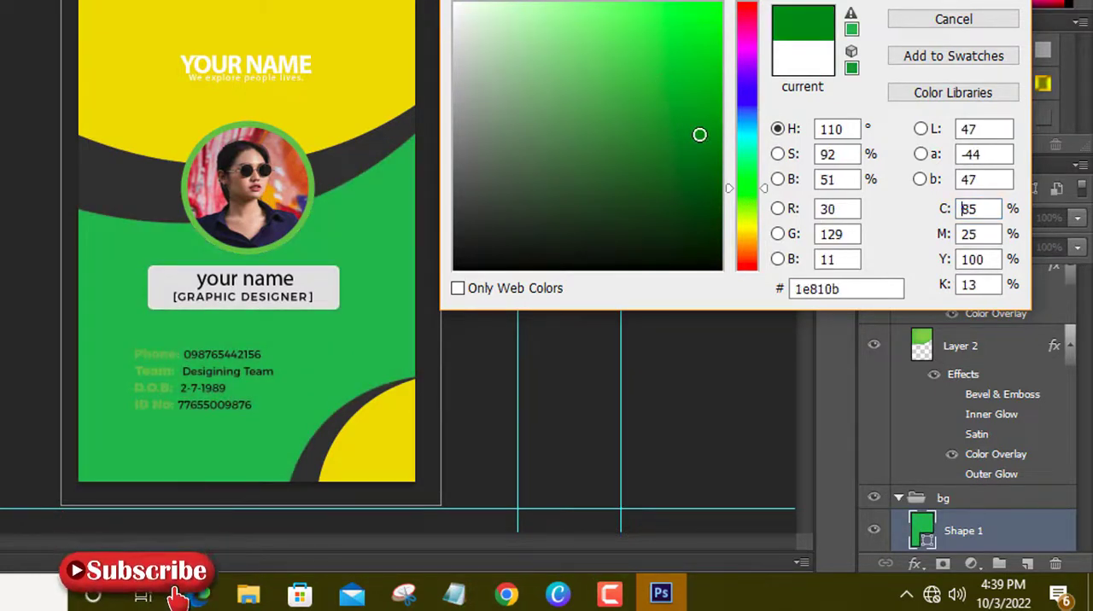
Try blues 0b6981, 107e99 and 165160 as Shape 1's fill, and cancel the background colour change.
{"action": "left_click", "coordinate": [748, 127]}
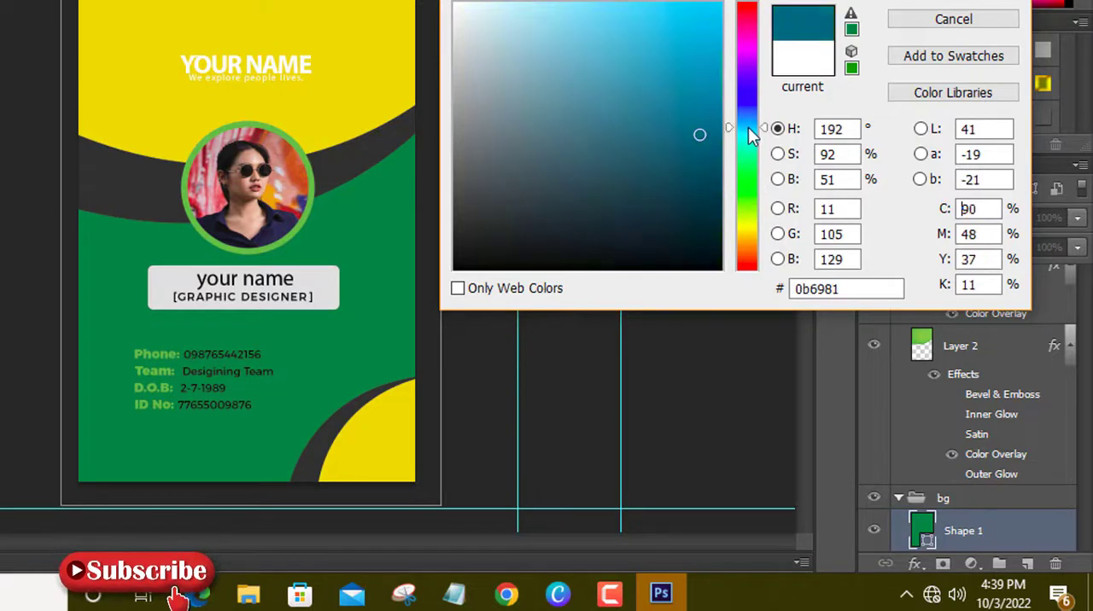
{"action": "left_click", "coordinate": [678, 42]}
{"action": "left_click", "coordinate": [694, 109]}
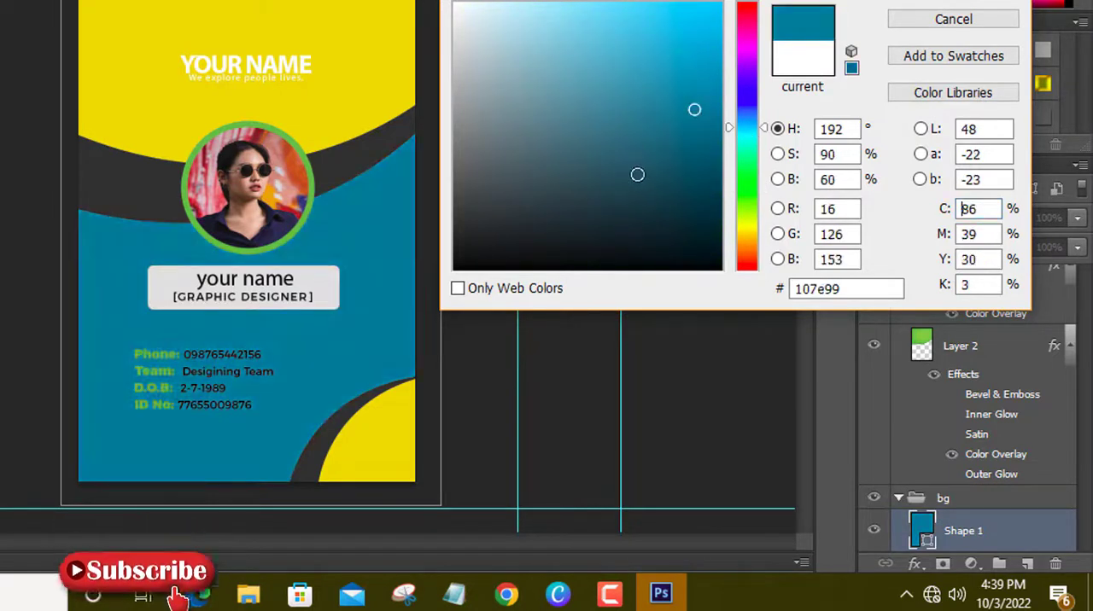
{"action": "left_click", "coordinate": [659, 169]}
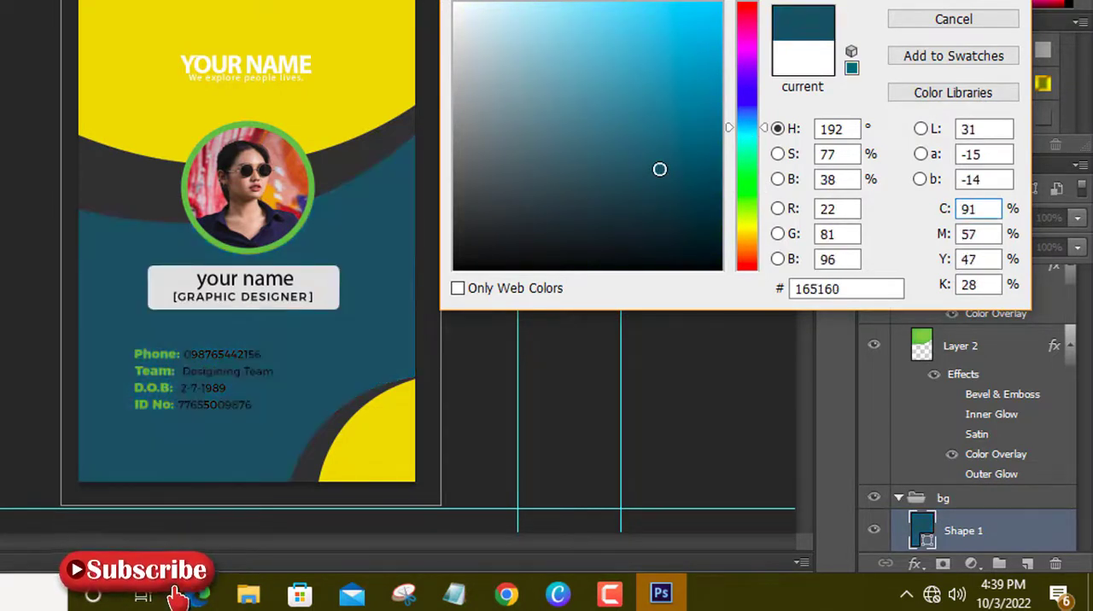
{"action": "left_click", "coordinate": [945, 18]}
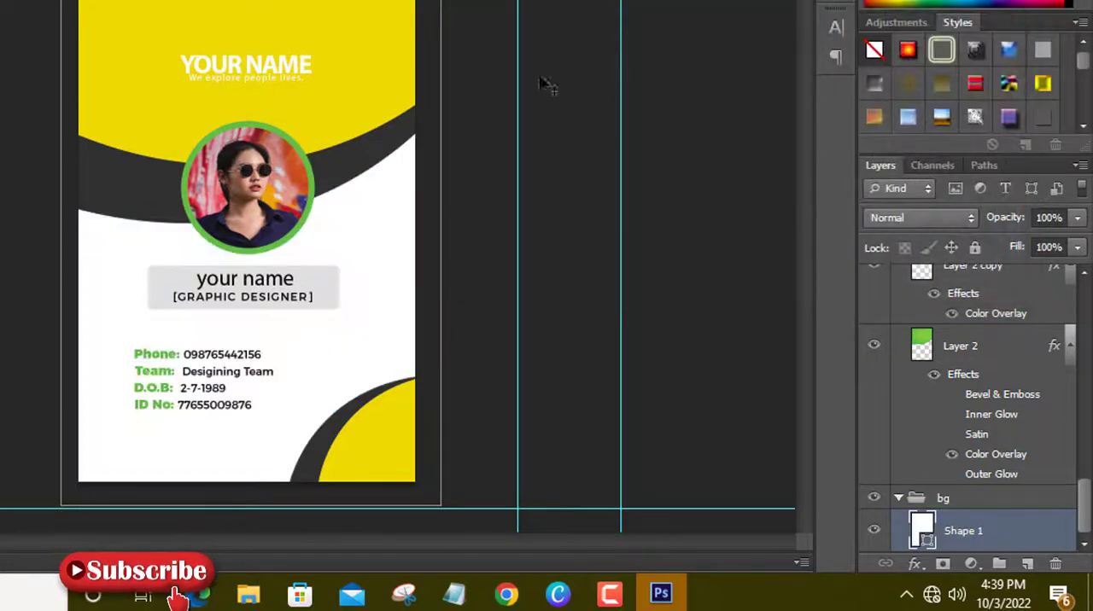